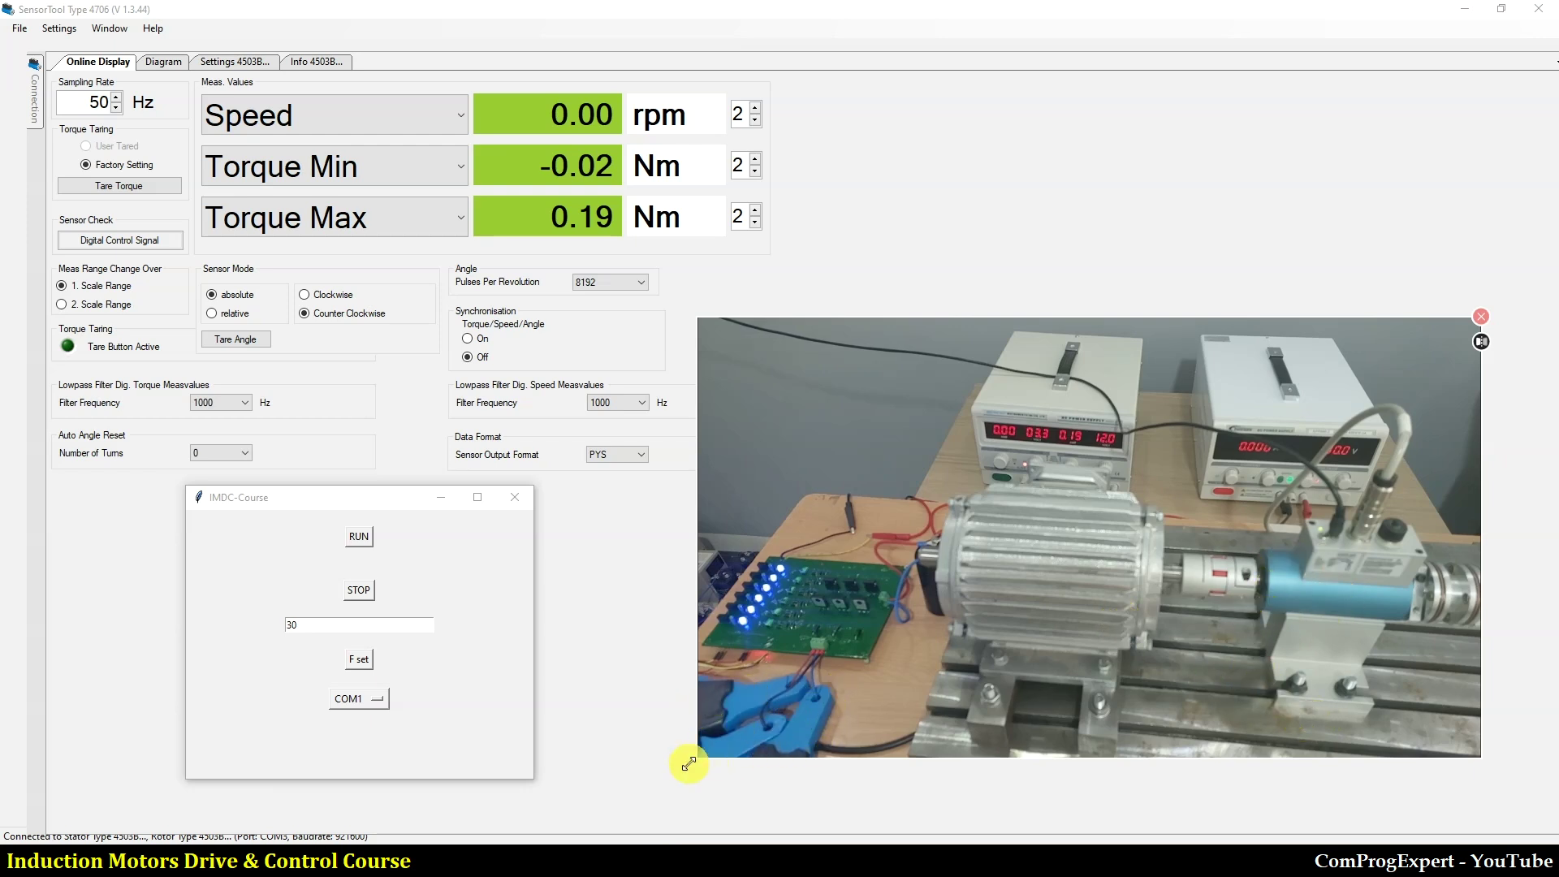
- Bring the oscilloscope window forward briefly, then minimize it again
left_click(536, 845)
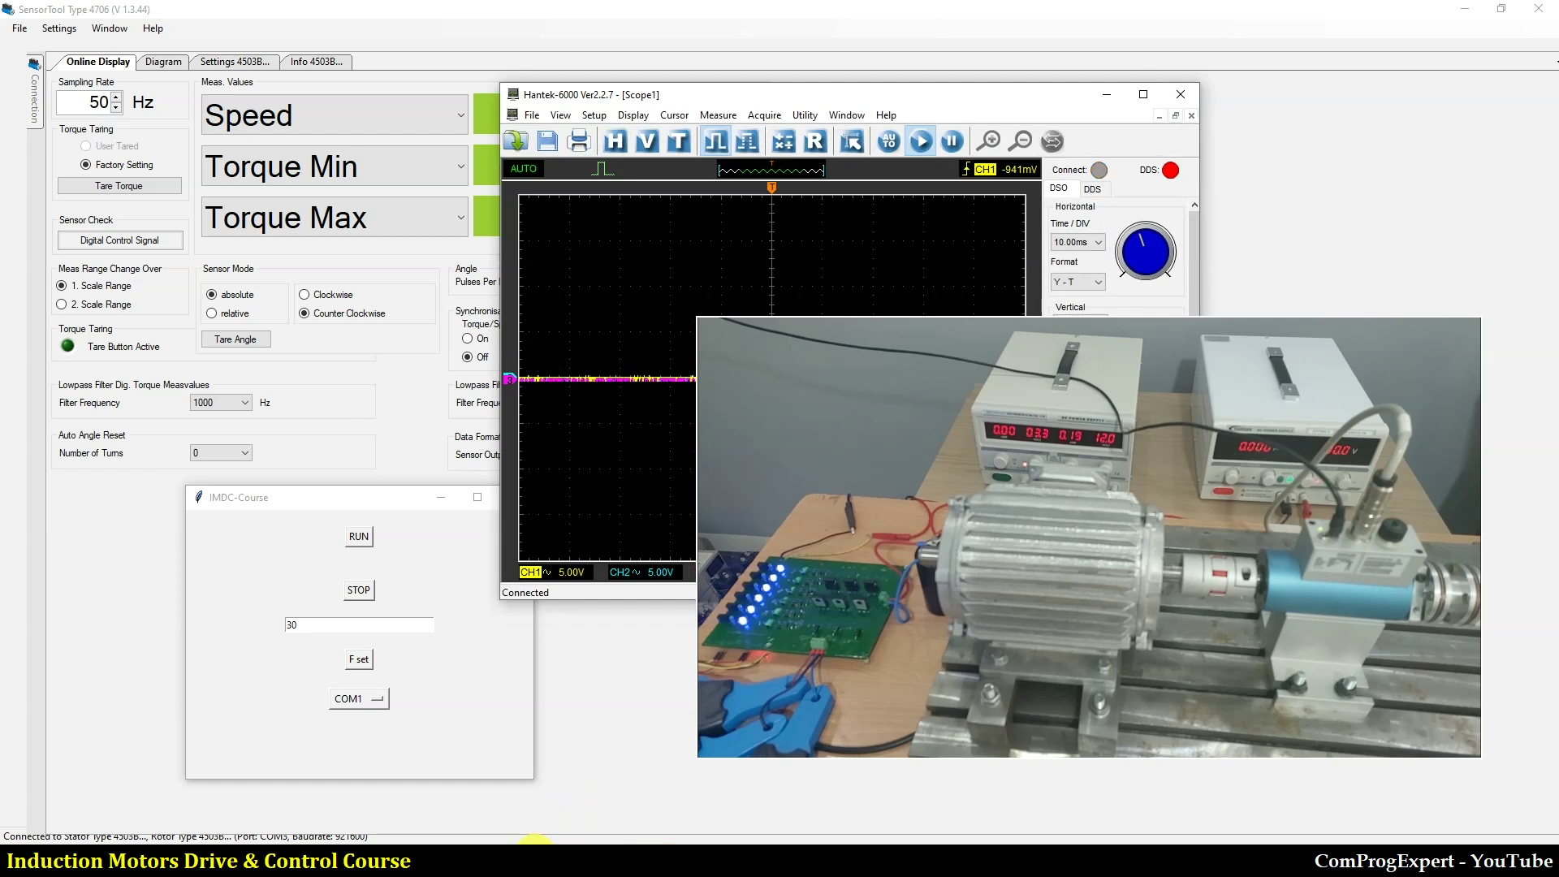
left_click(1109, 95)
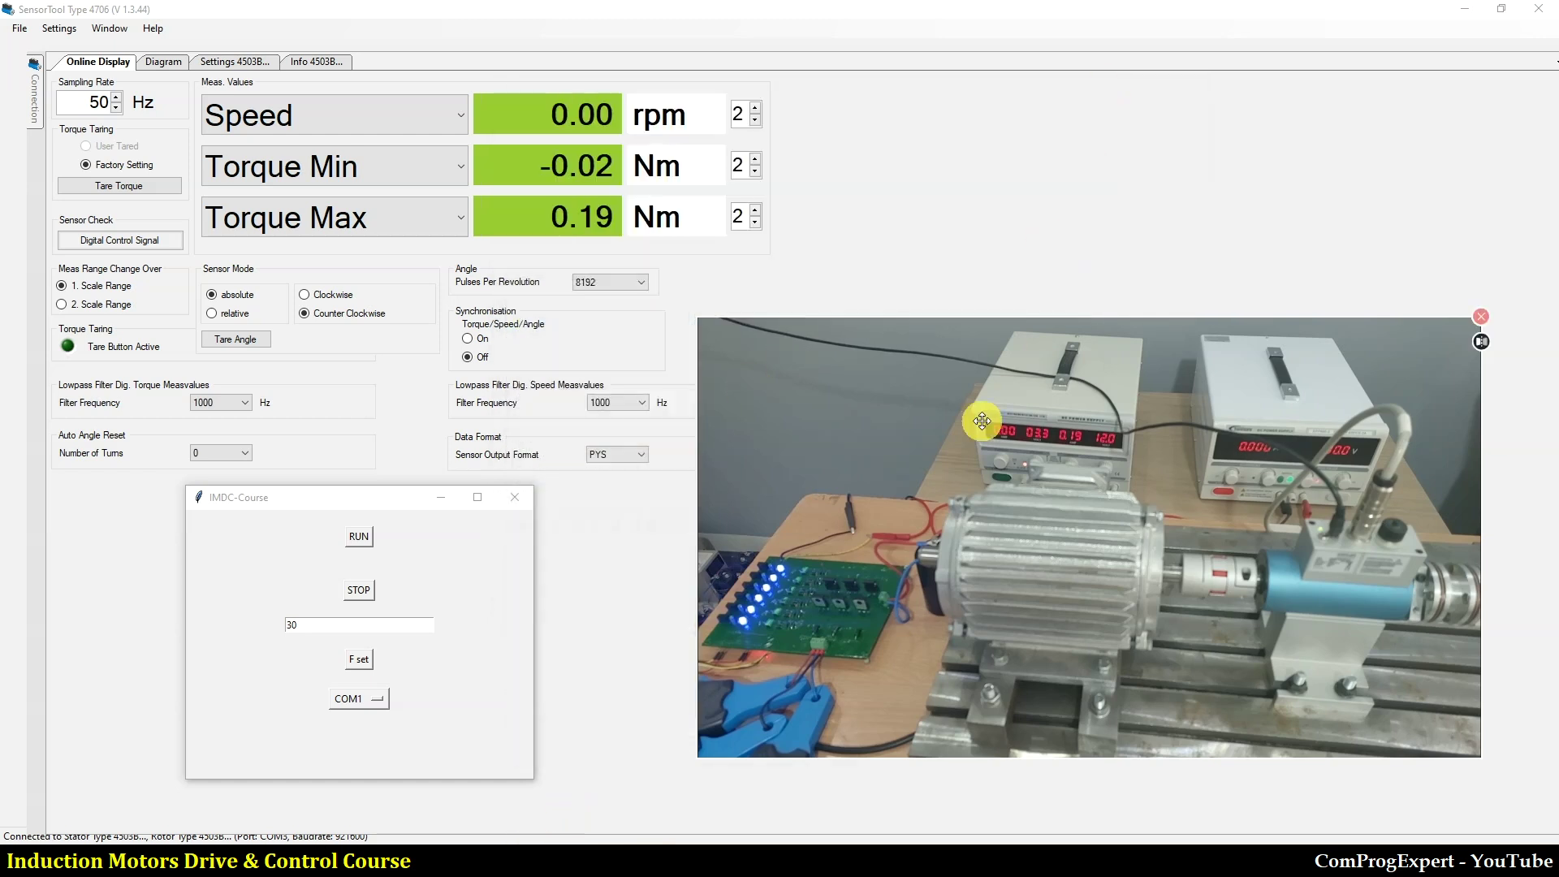
left_click_drag(986, 530, 988, 508)
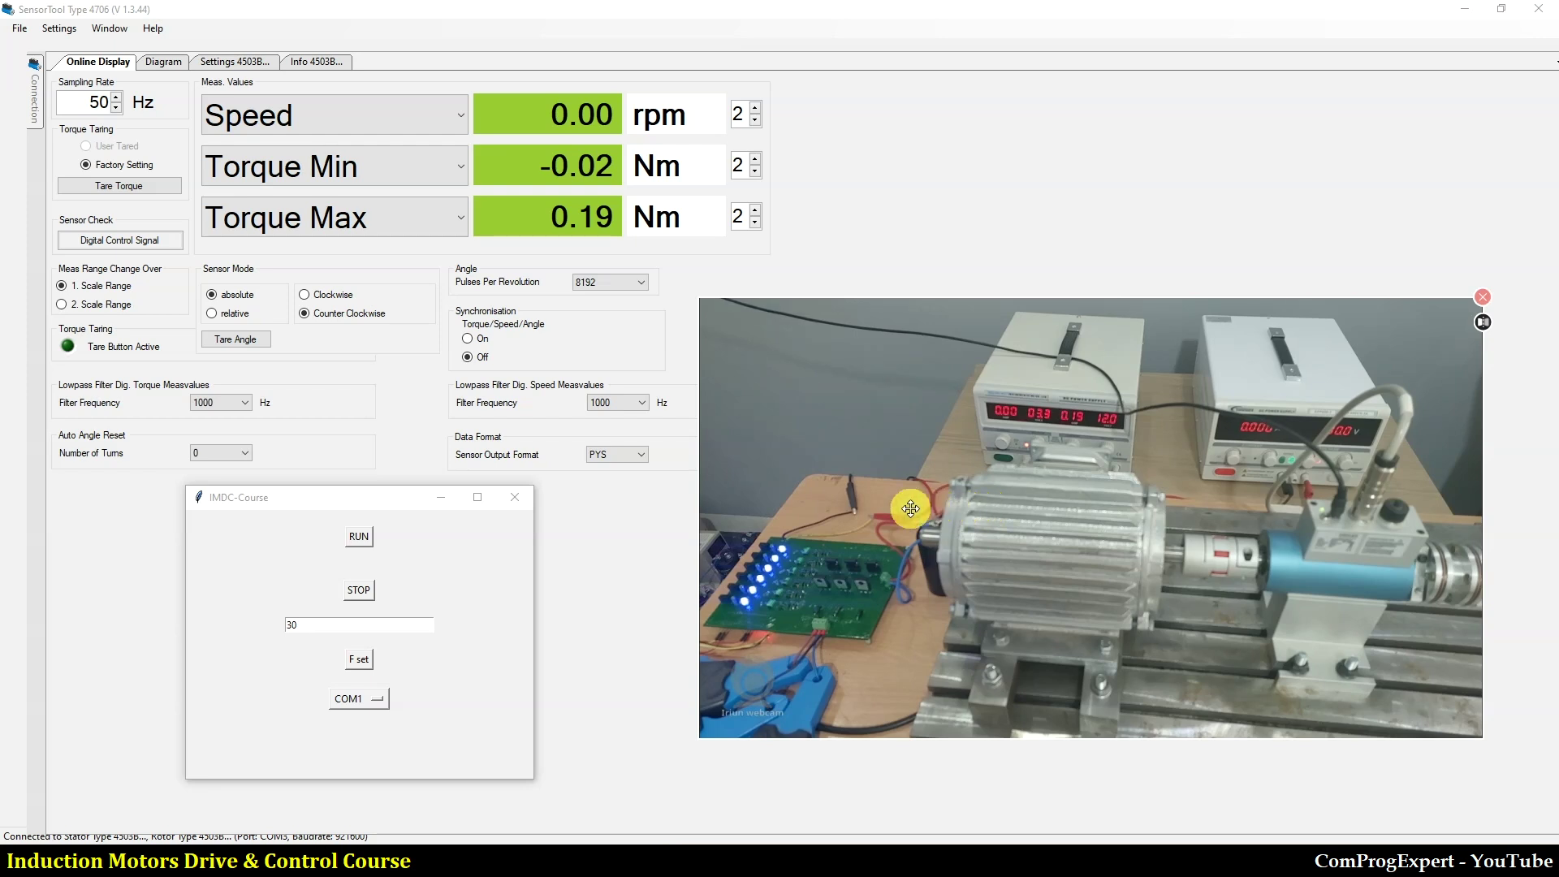
- Clear the old speed diagram and start a fresh speed-versus-time recording
left_click_drag(367, 500, 430, 383)
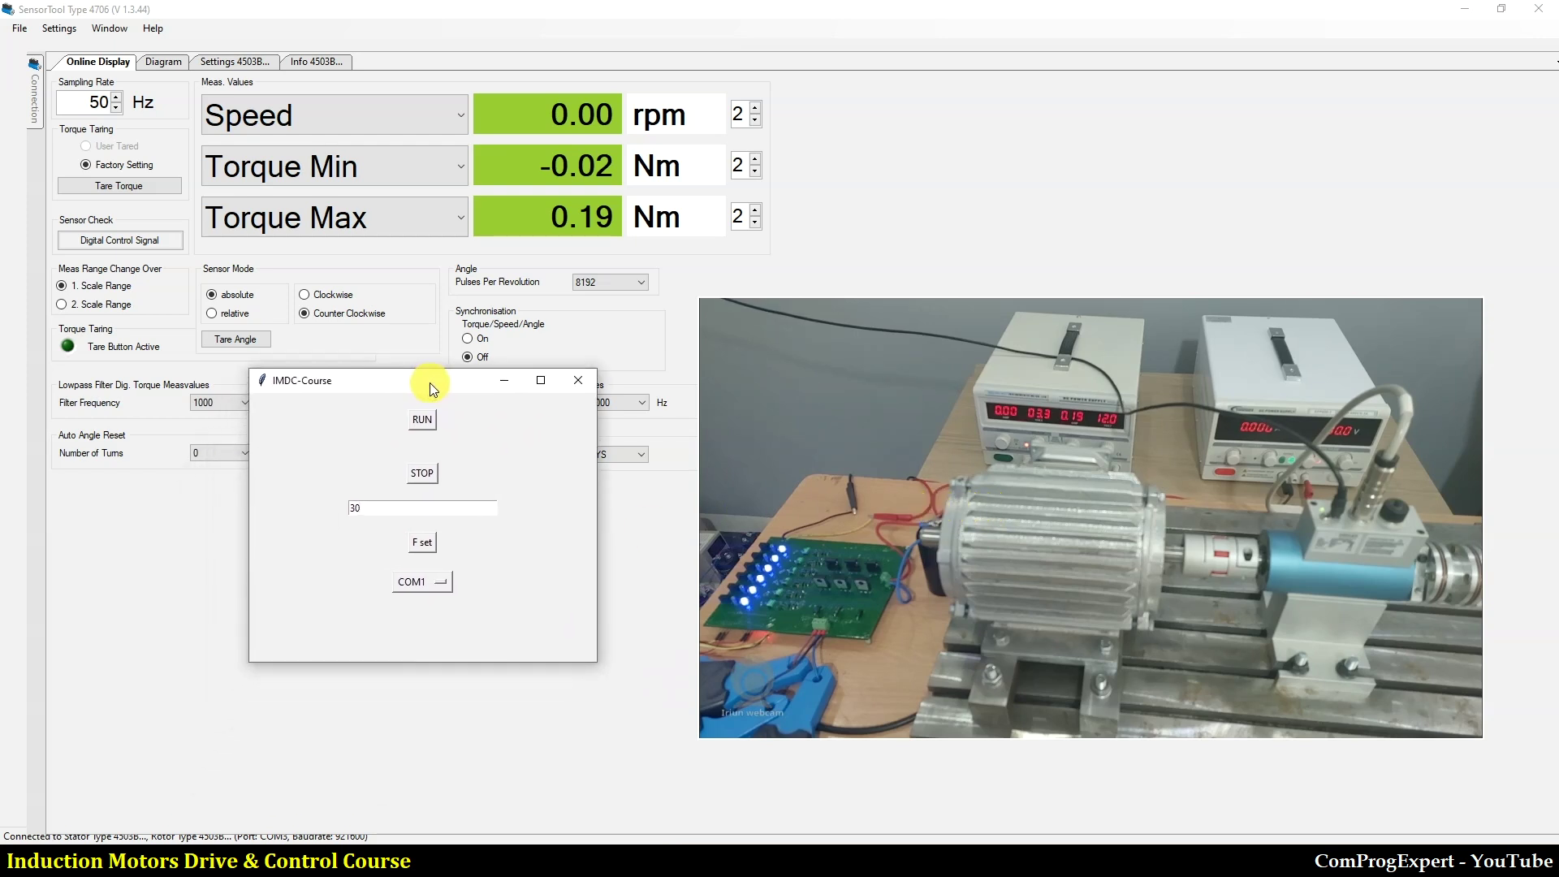
left_click(166, 63)
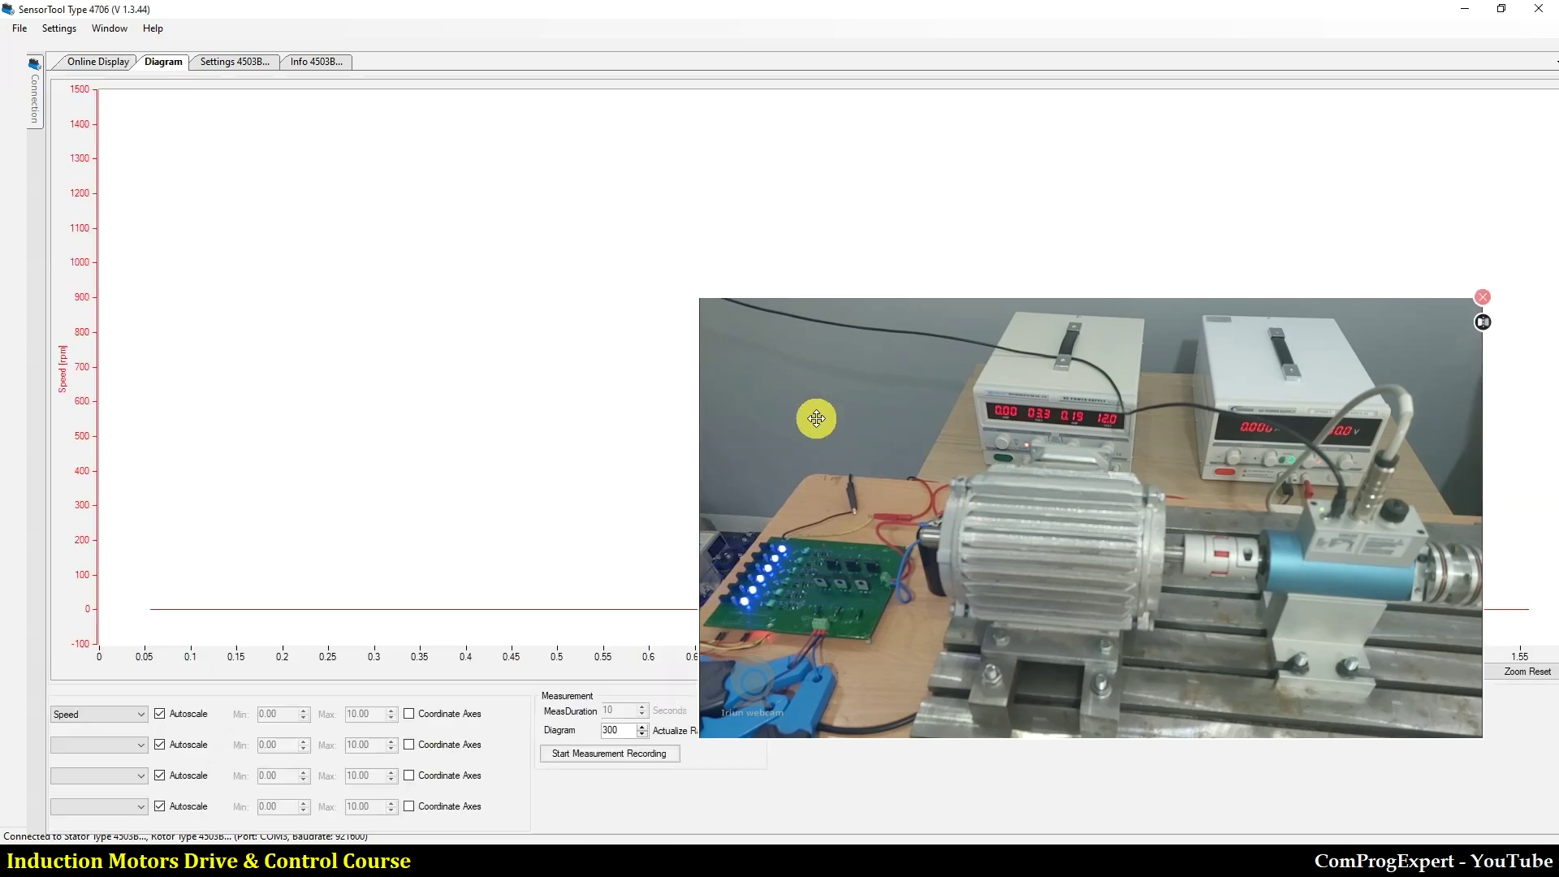
left_click_drag(967, 609, 715, 389)
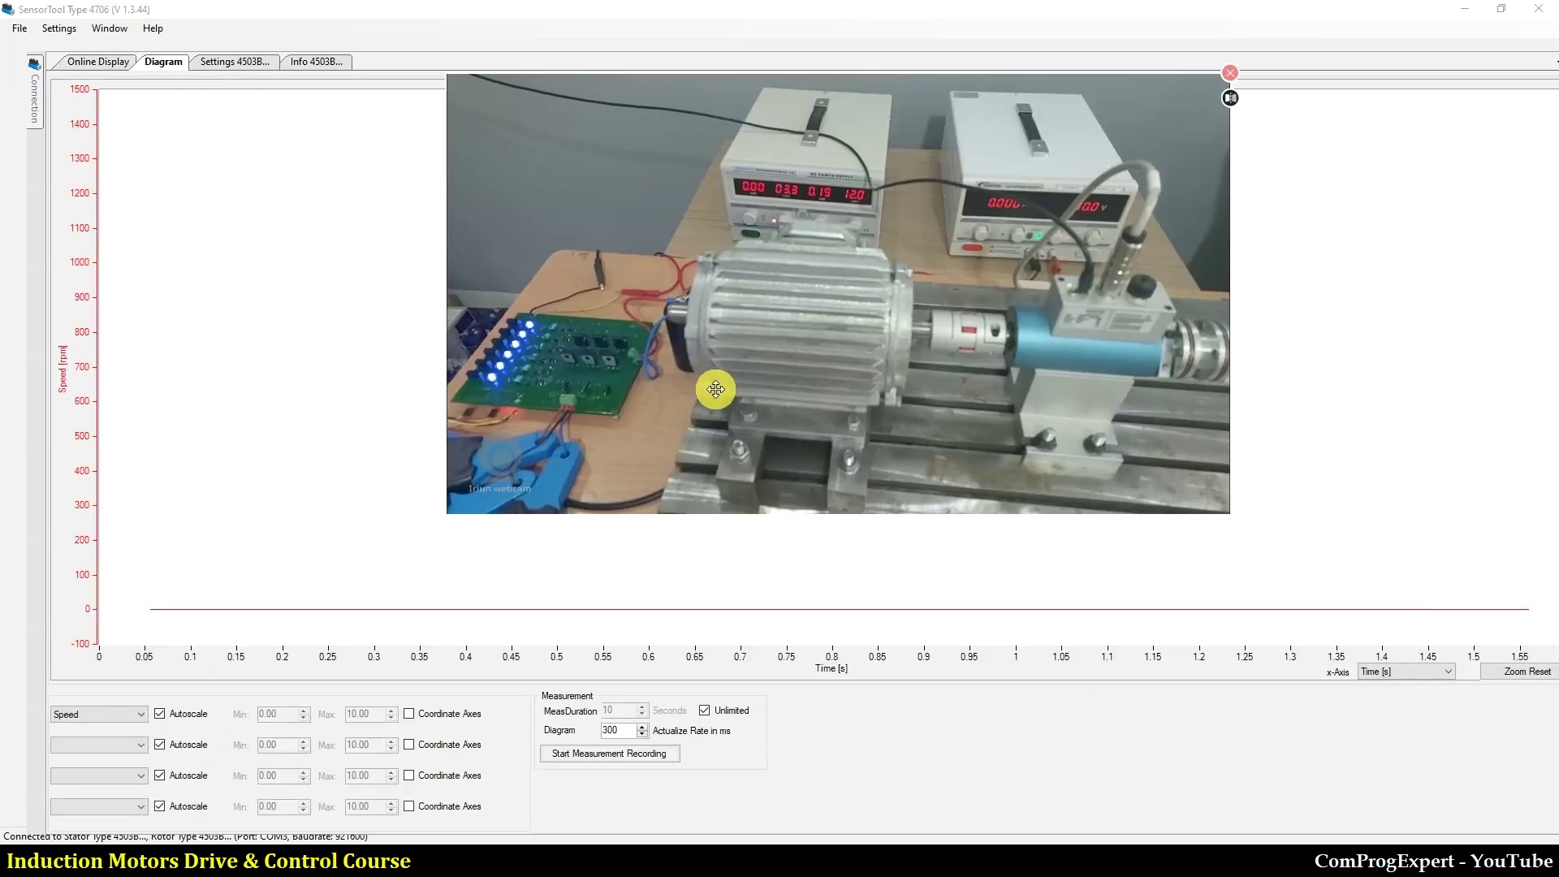
left_click(605, 755)
left_click_drag(778, 324, 1145, 303)
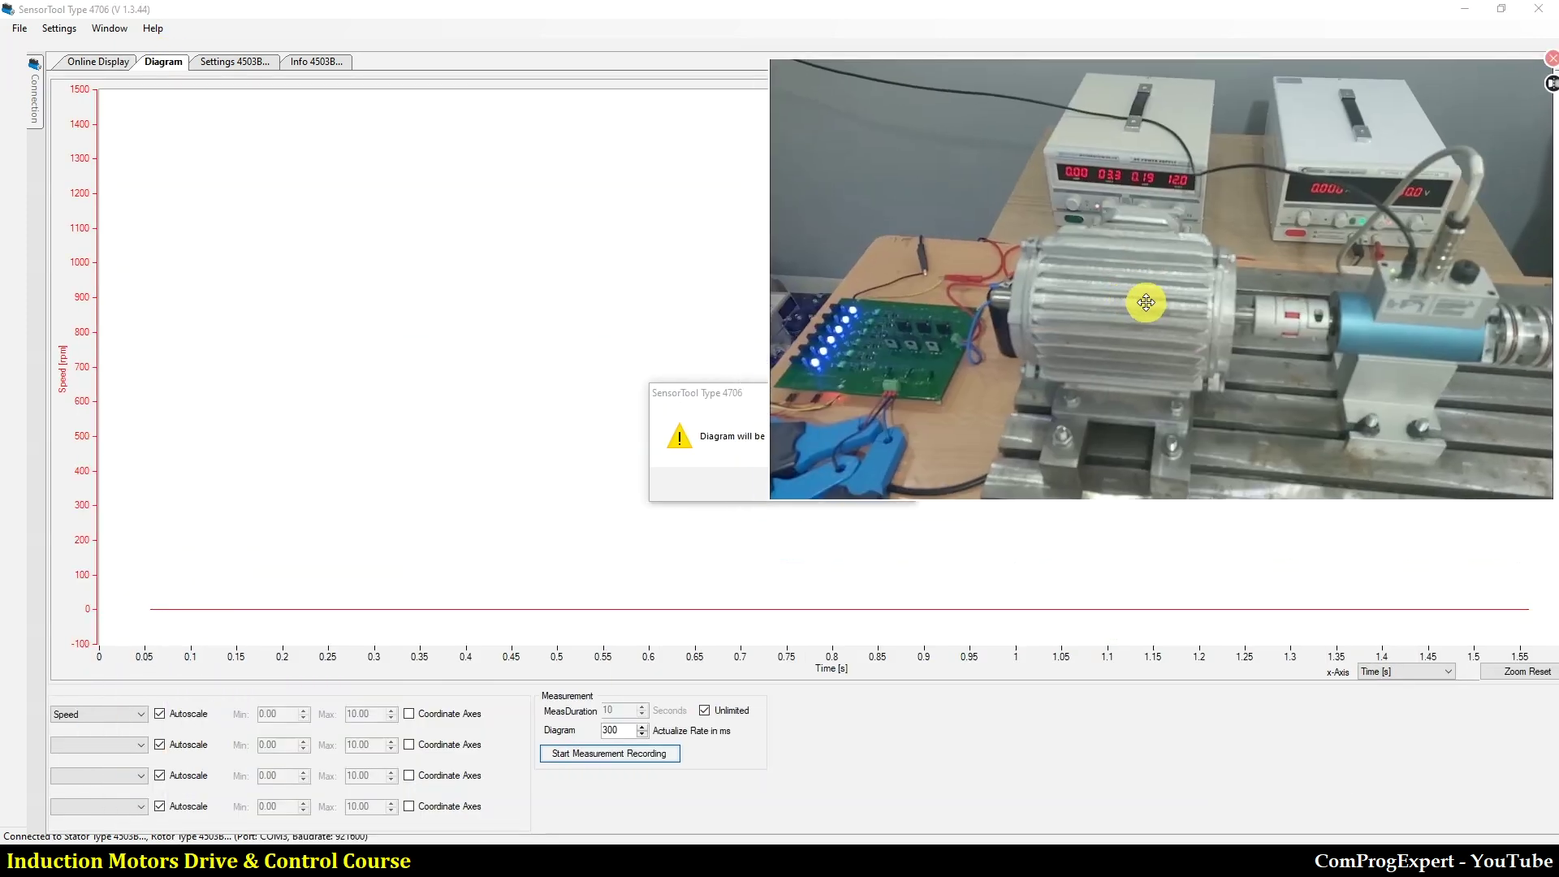
left_click(540, 476)
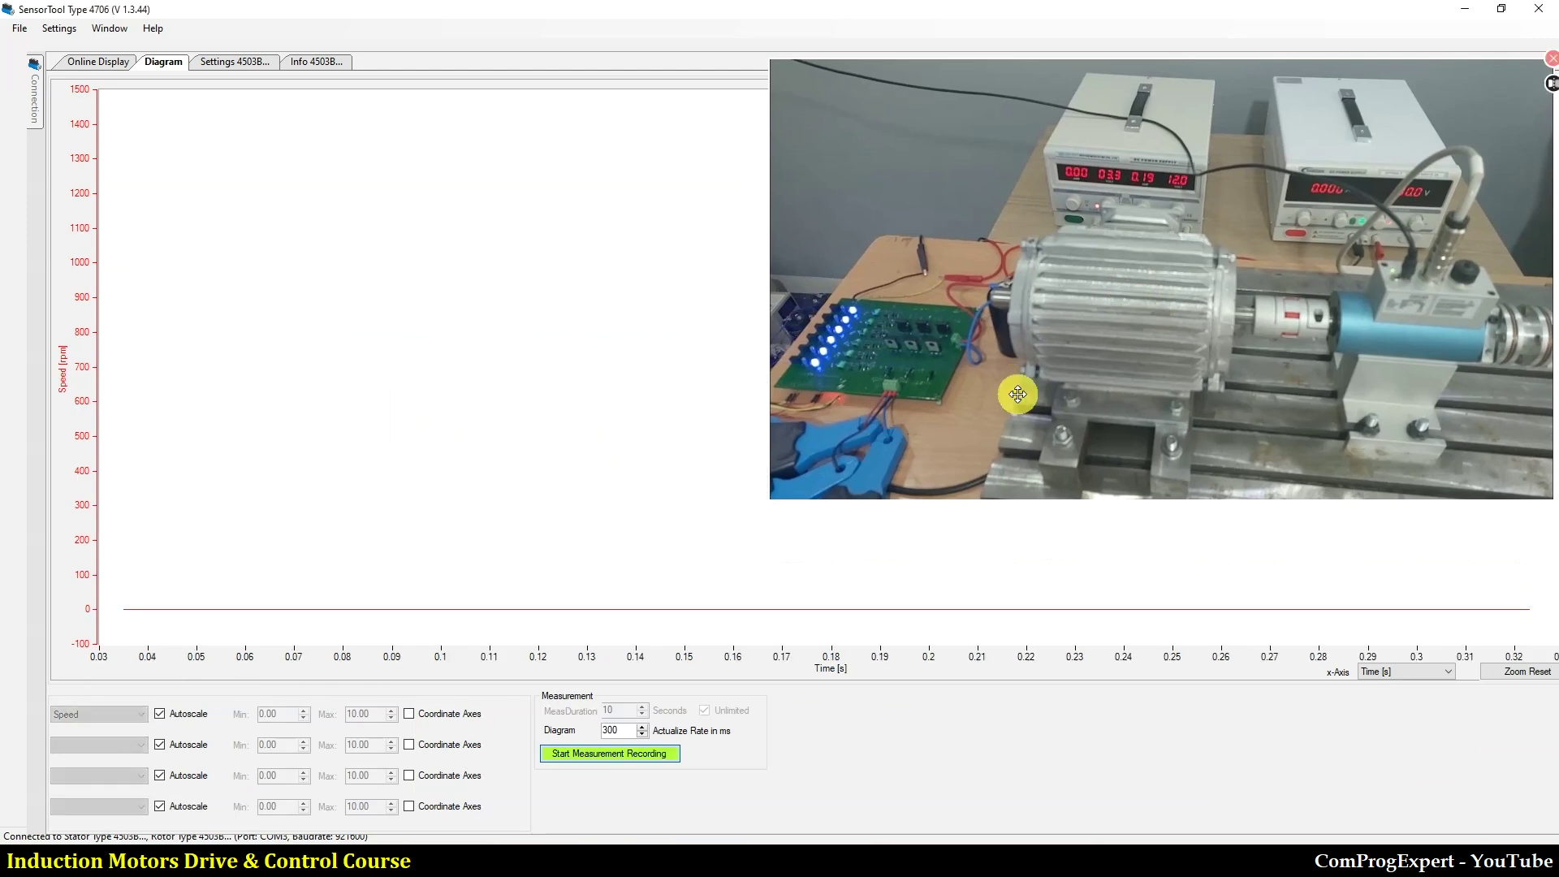
left_click_drag(1020, 393, 657, 433)
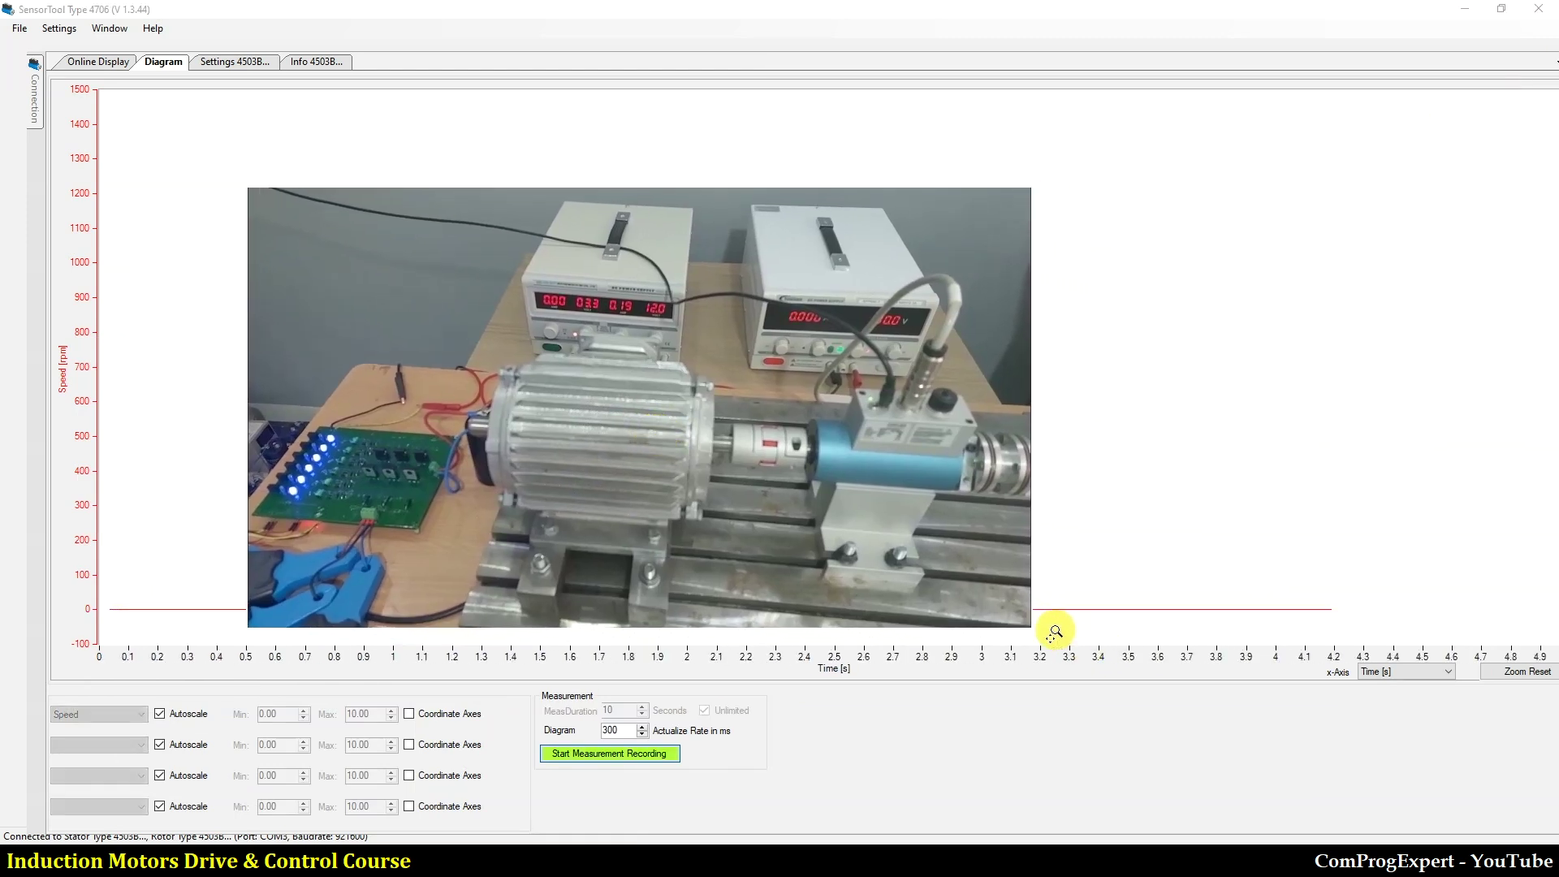
left_click_drag(1030, 628, 708, 445)
left_click_drag(579, 385, 466, 320)
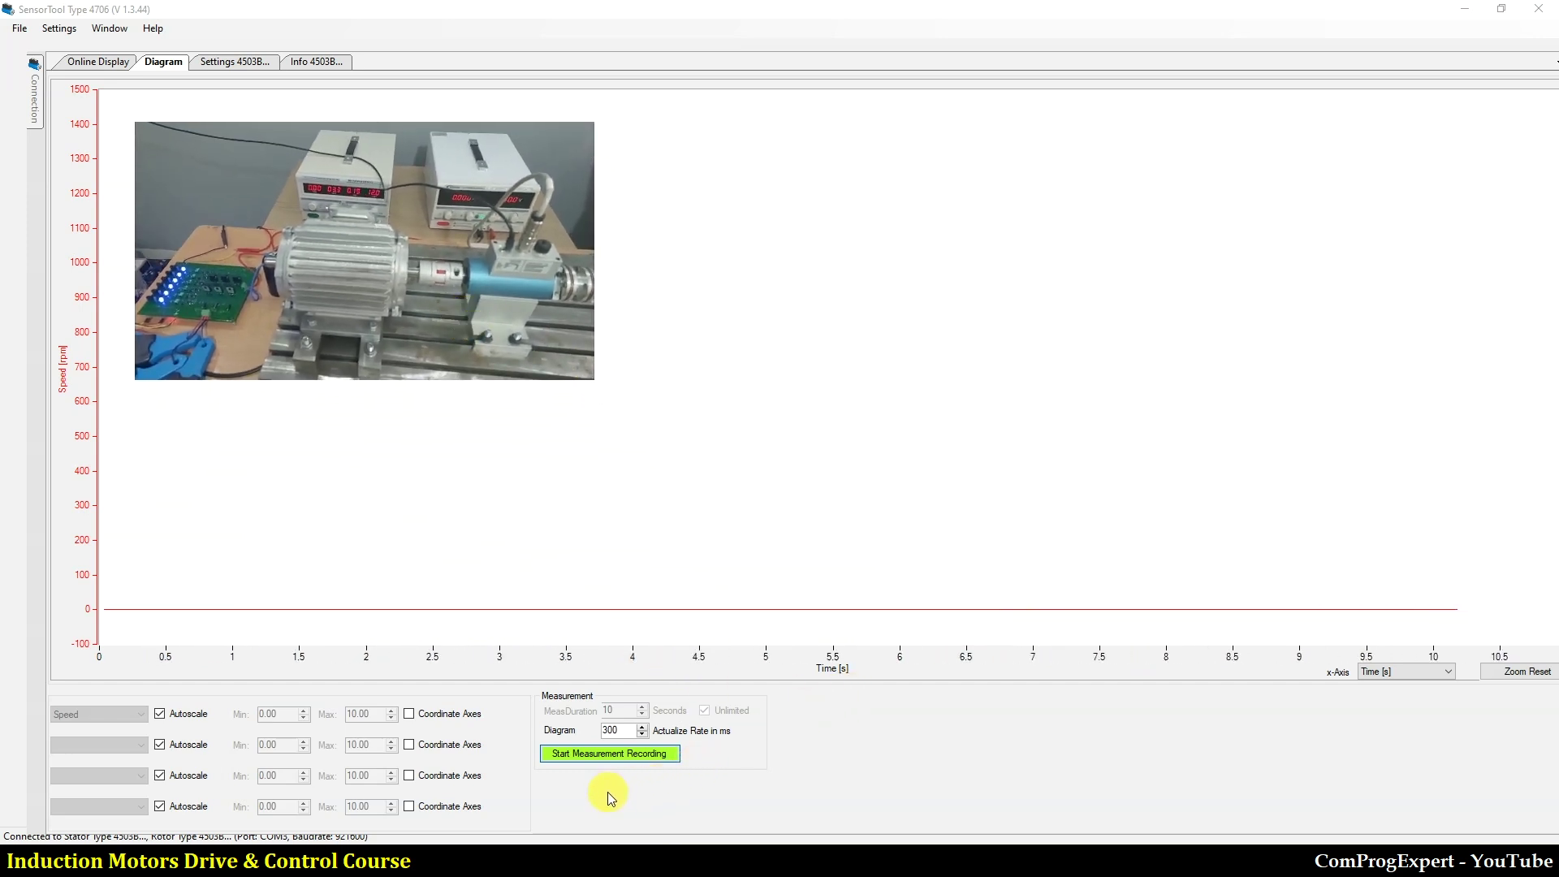
- Change the frequency from 30 to 10 and run the motor up to about 300 rpm
left_click(574, 857)
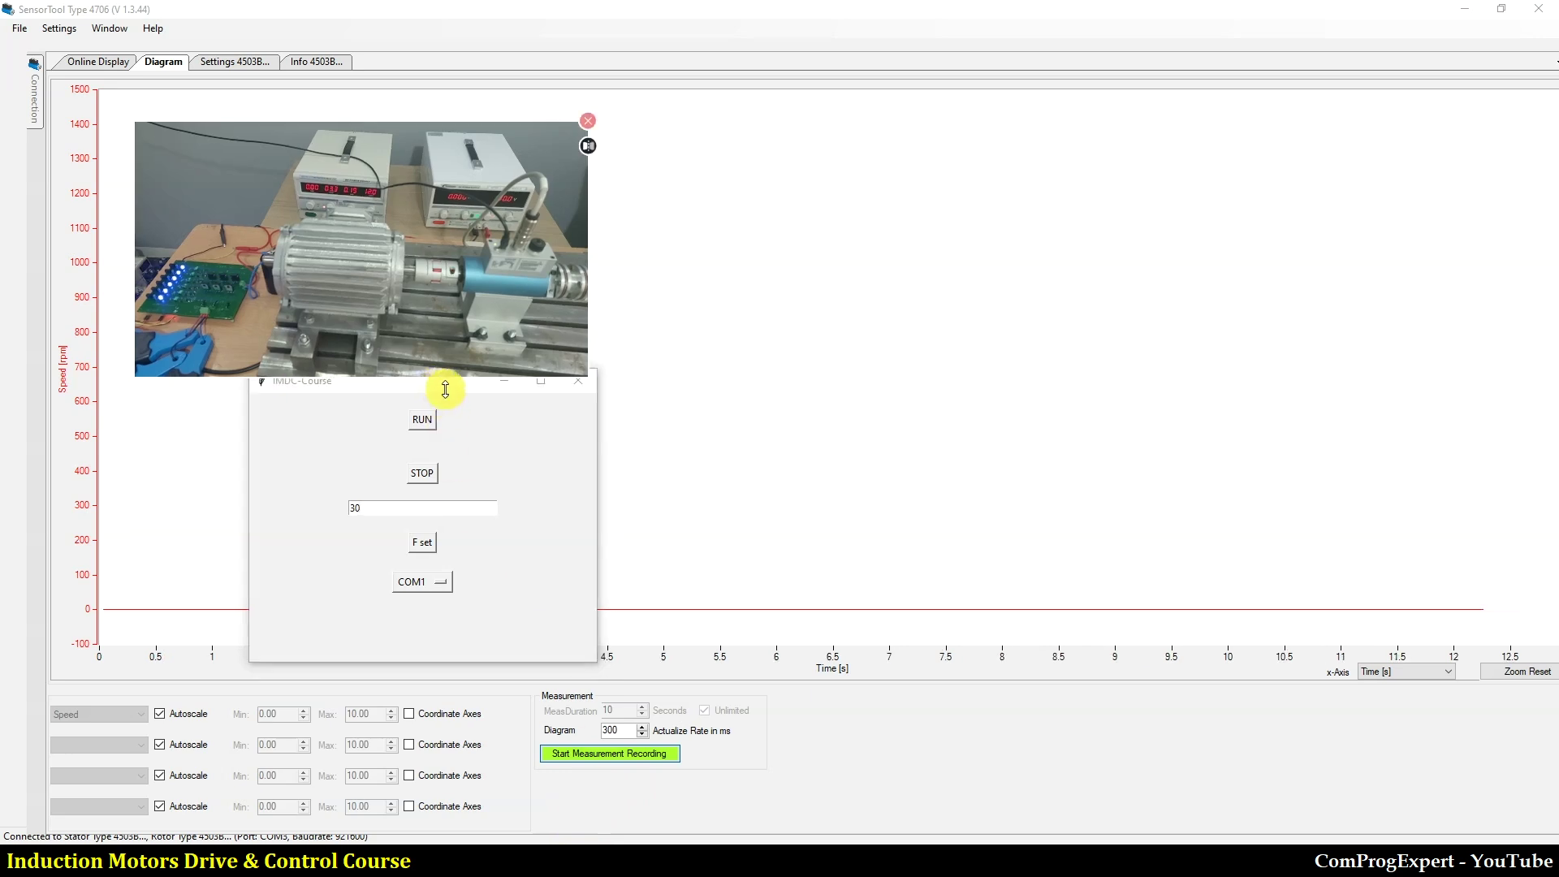
left_click_drag(434, 396, 669, 252)
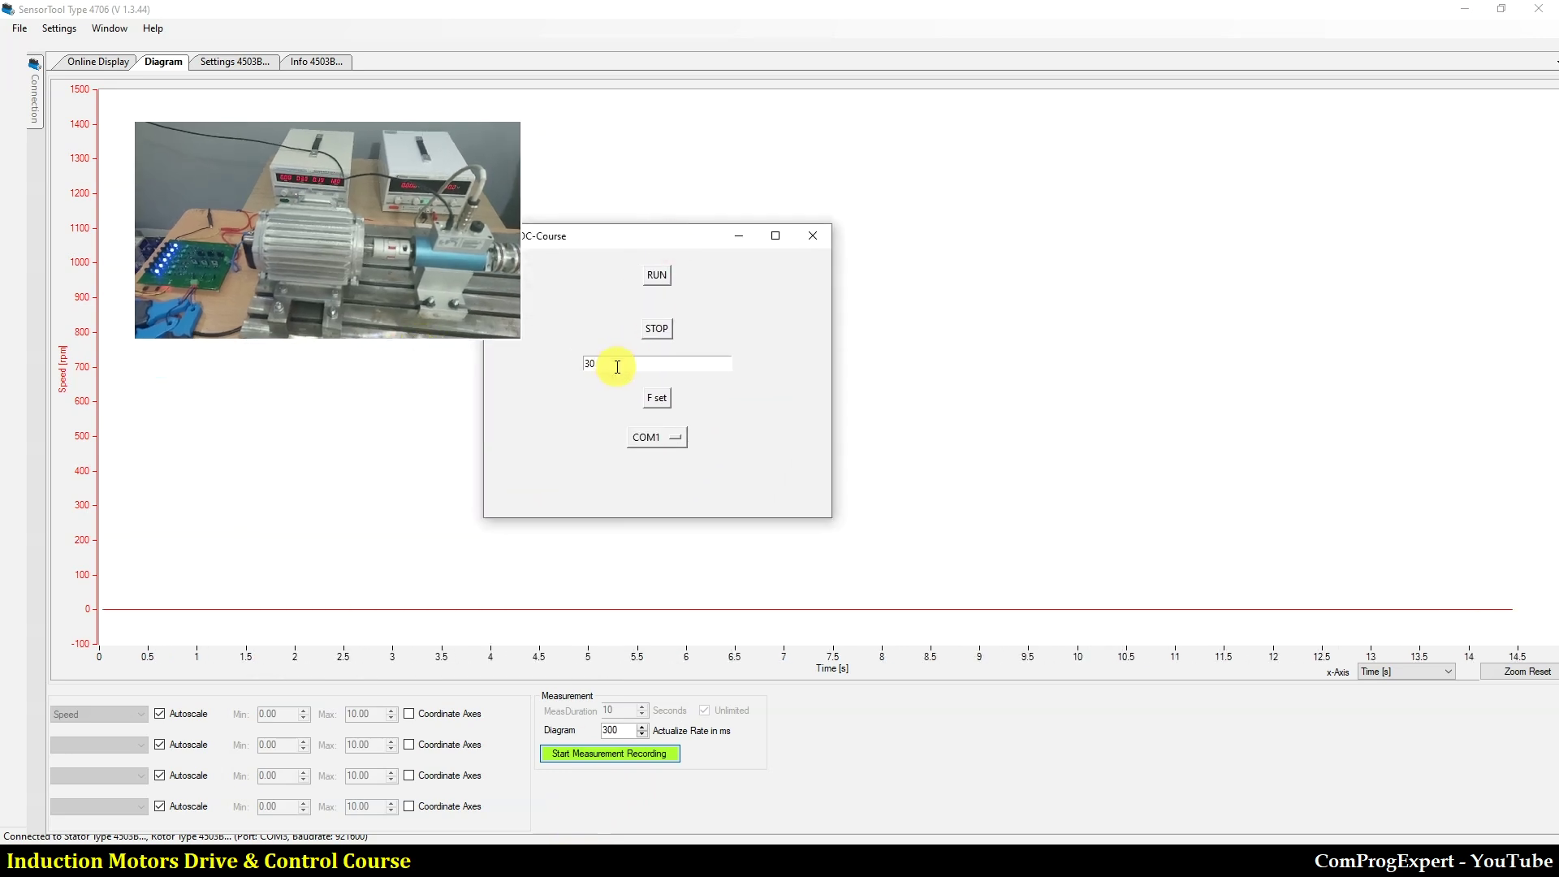
double_click(609, 365)
type("10")
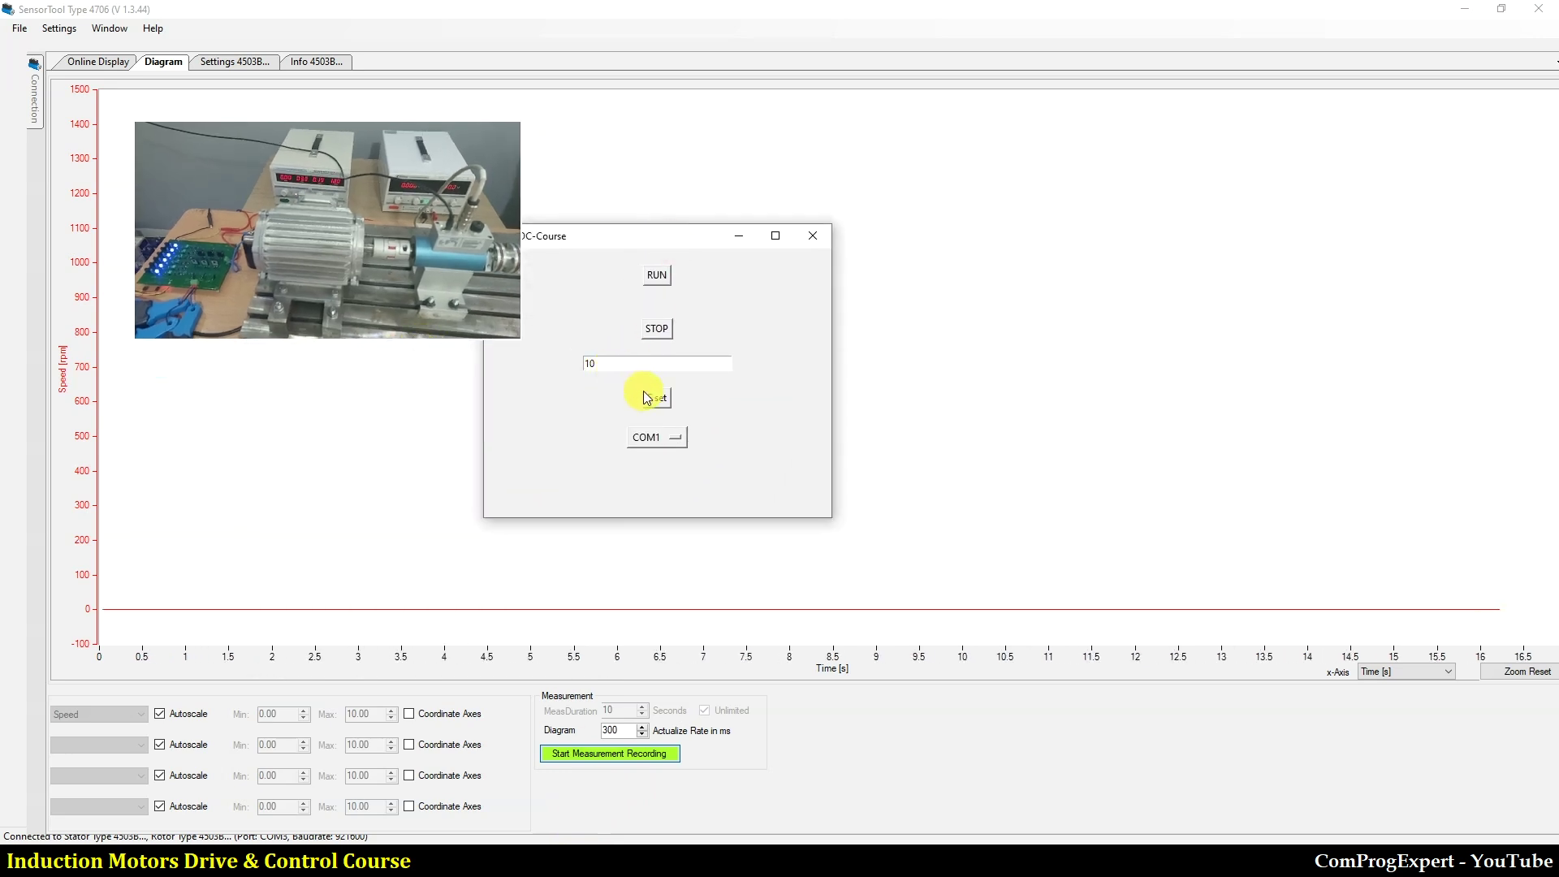
left_click_drag(640, 235, 724, 231)
left_click(746, 275)
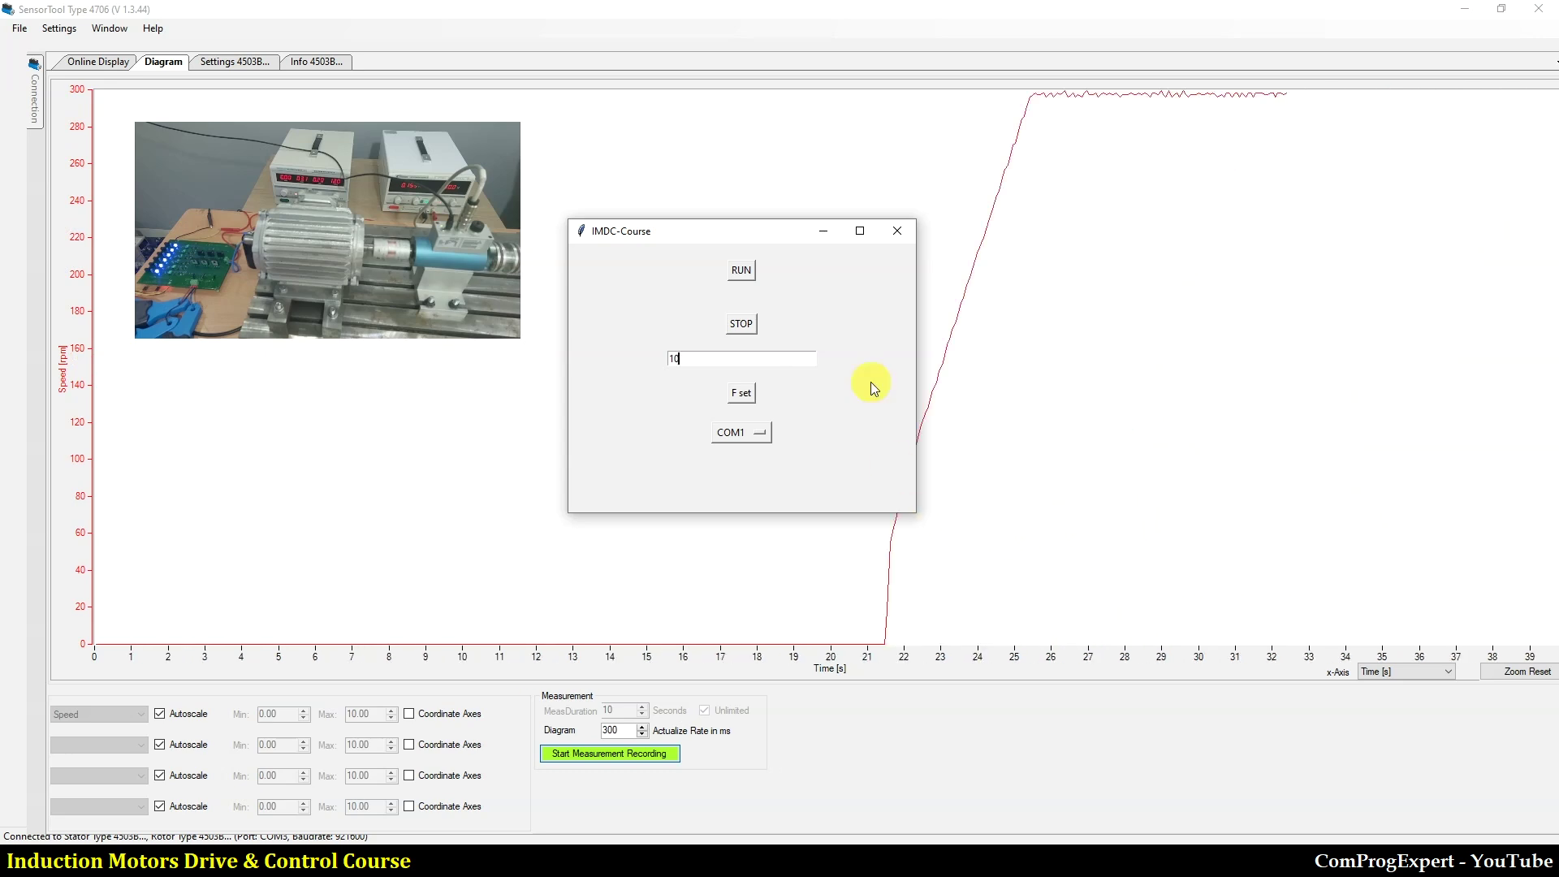
left_click_drag(781, 231, 619, 438)
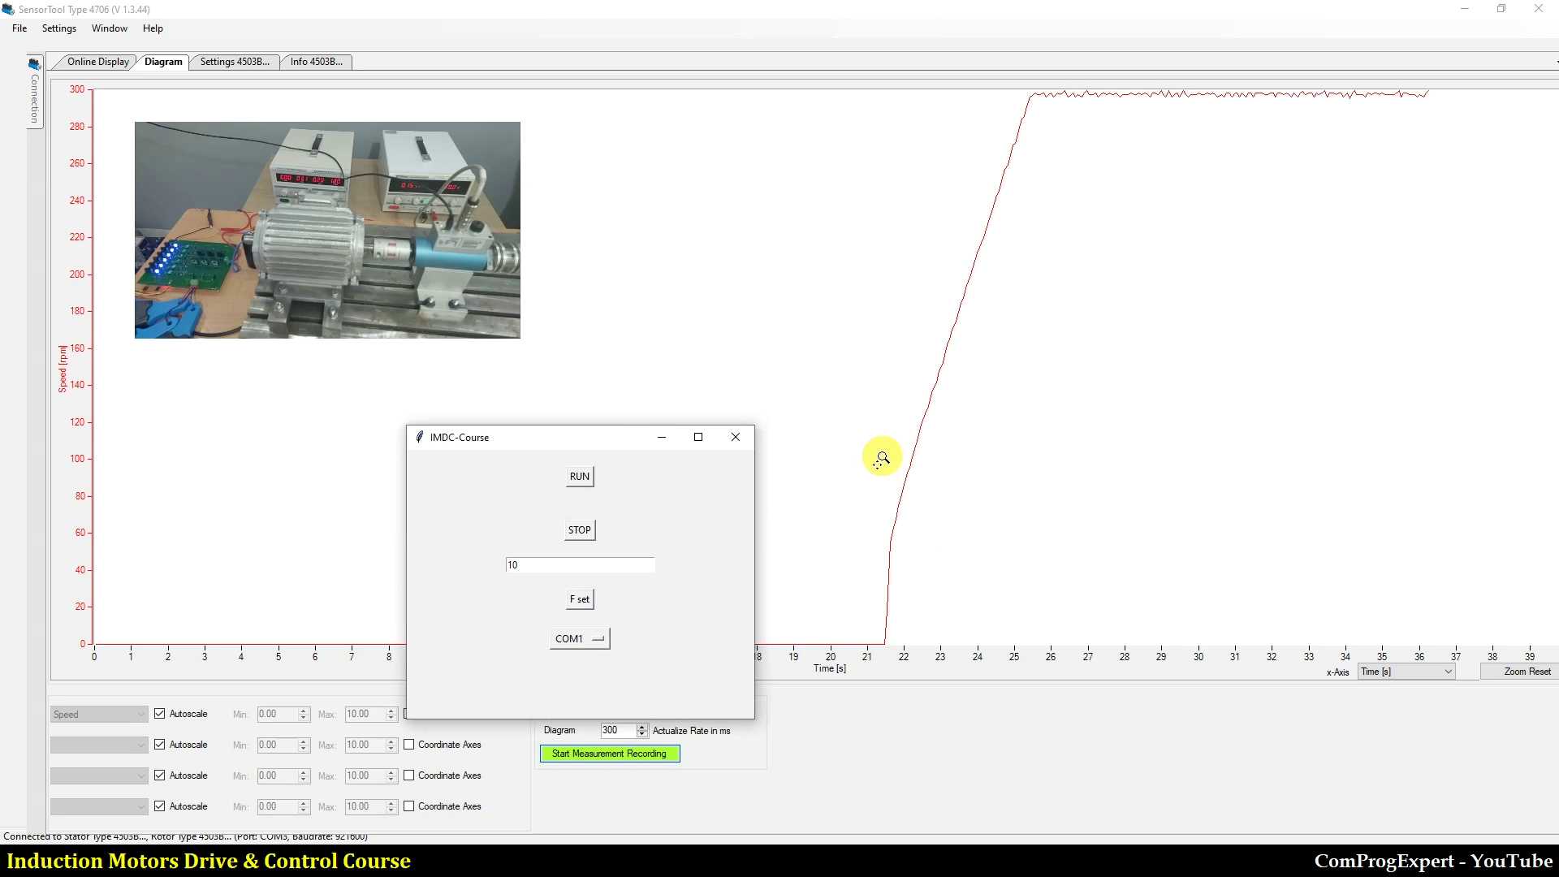
left_click_drag(539, 435, 657, 242)
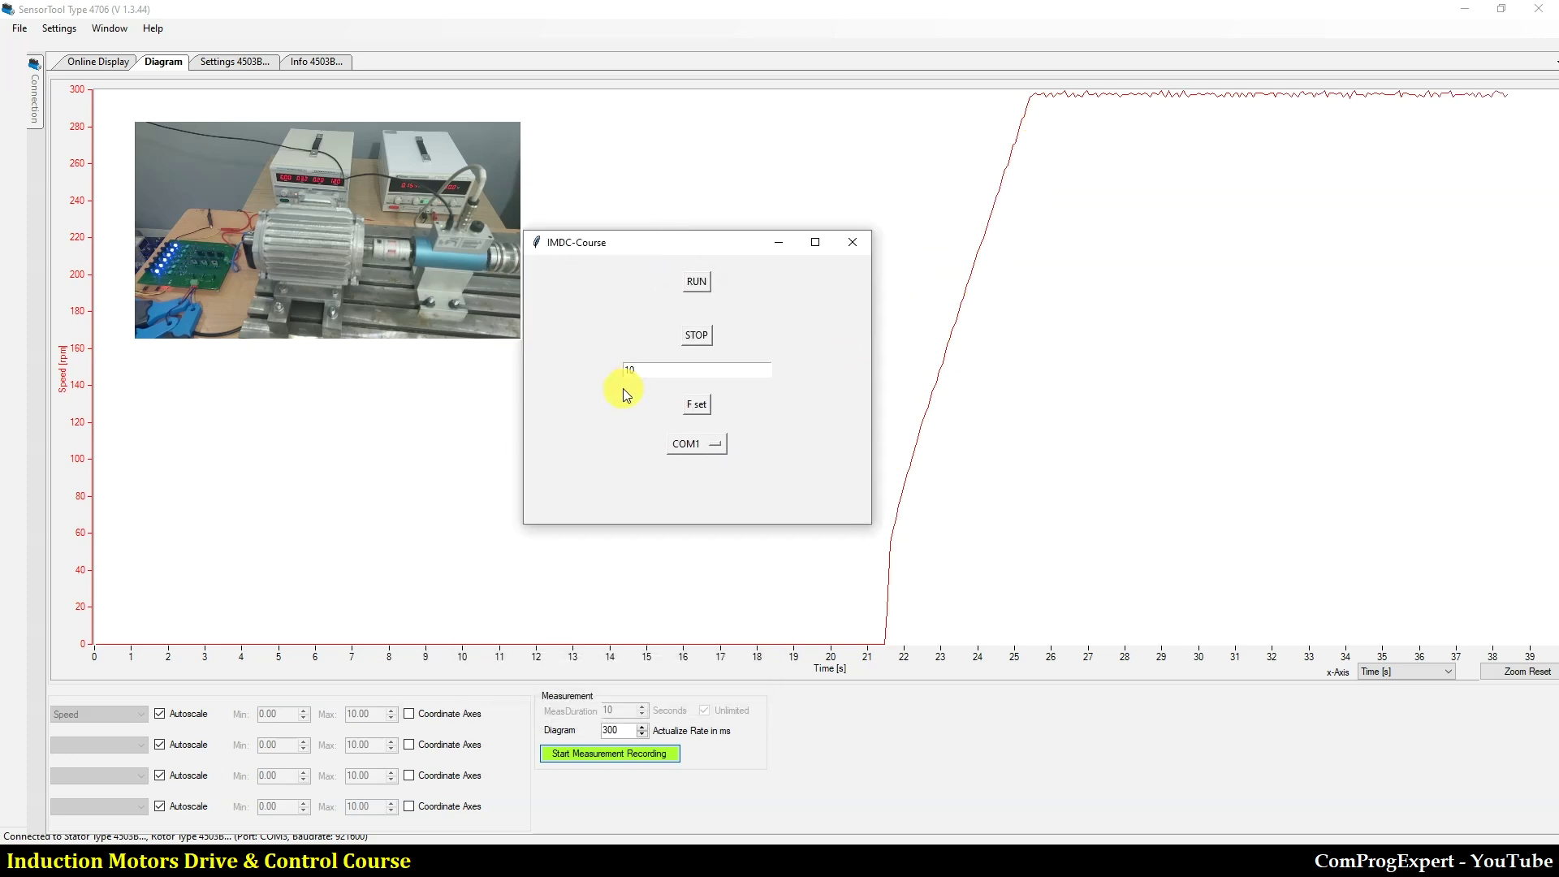
- Apply a 20 Hz frequency and check the live speed readout of about 594 rpm
double_click(648, 369)
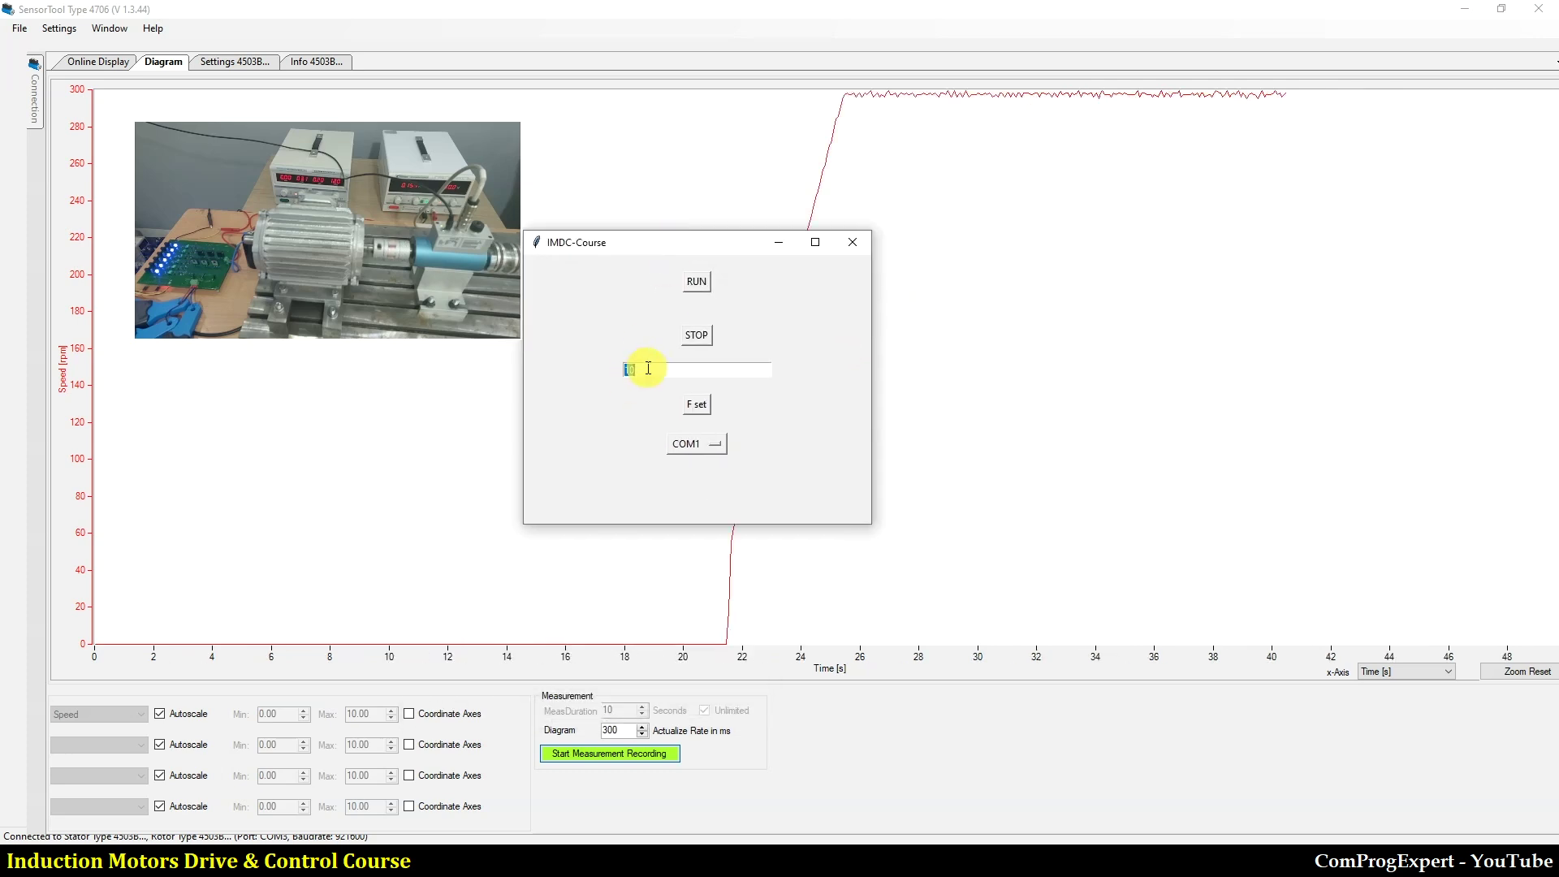
type("20")
left_click(696, 404)
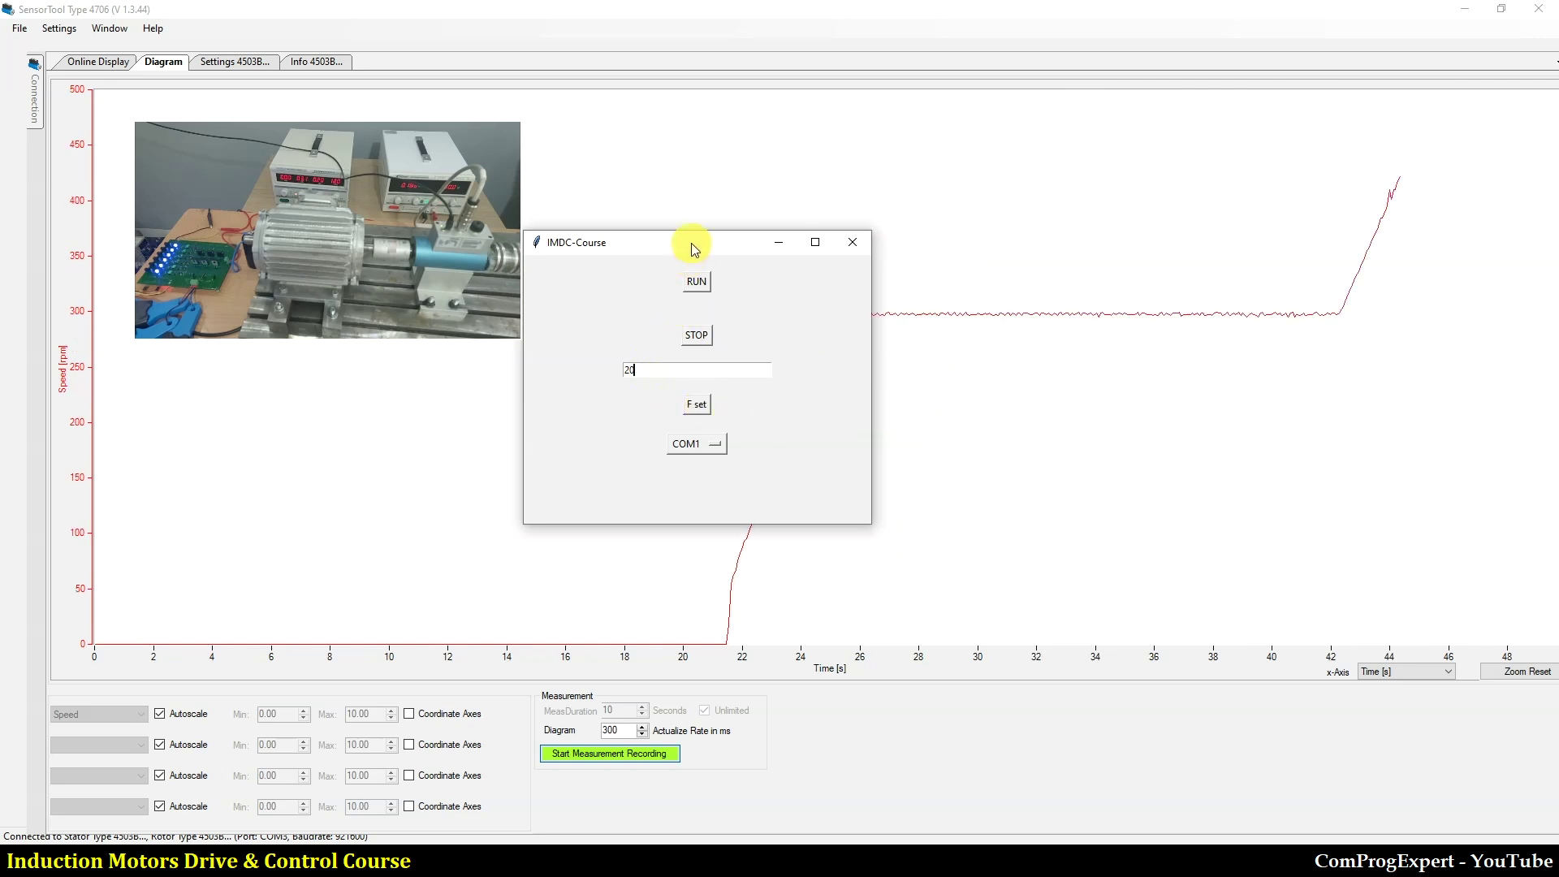
left_click_drag(691, 242, 519, 354)
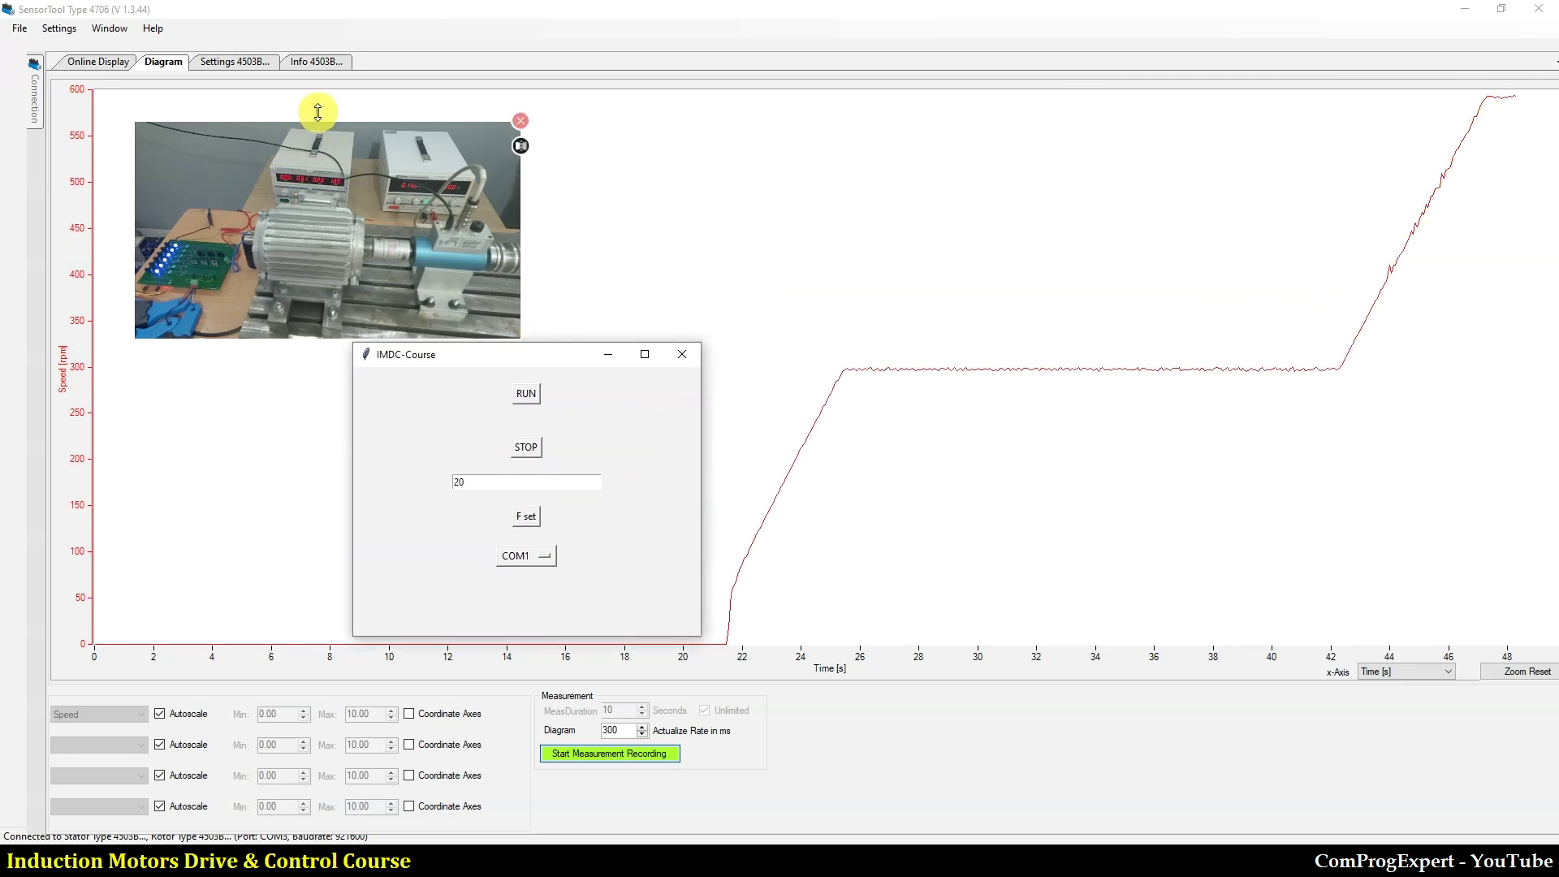
left_click(95, 64)
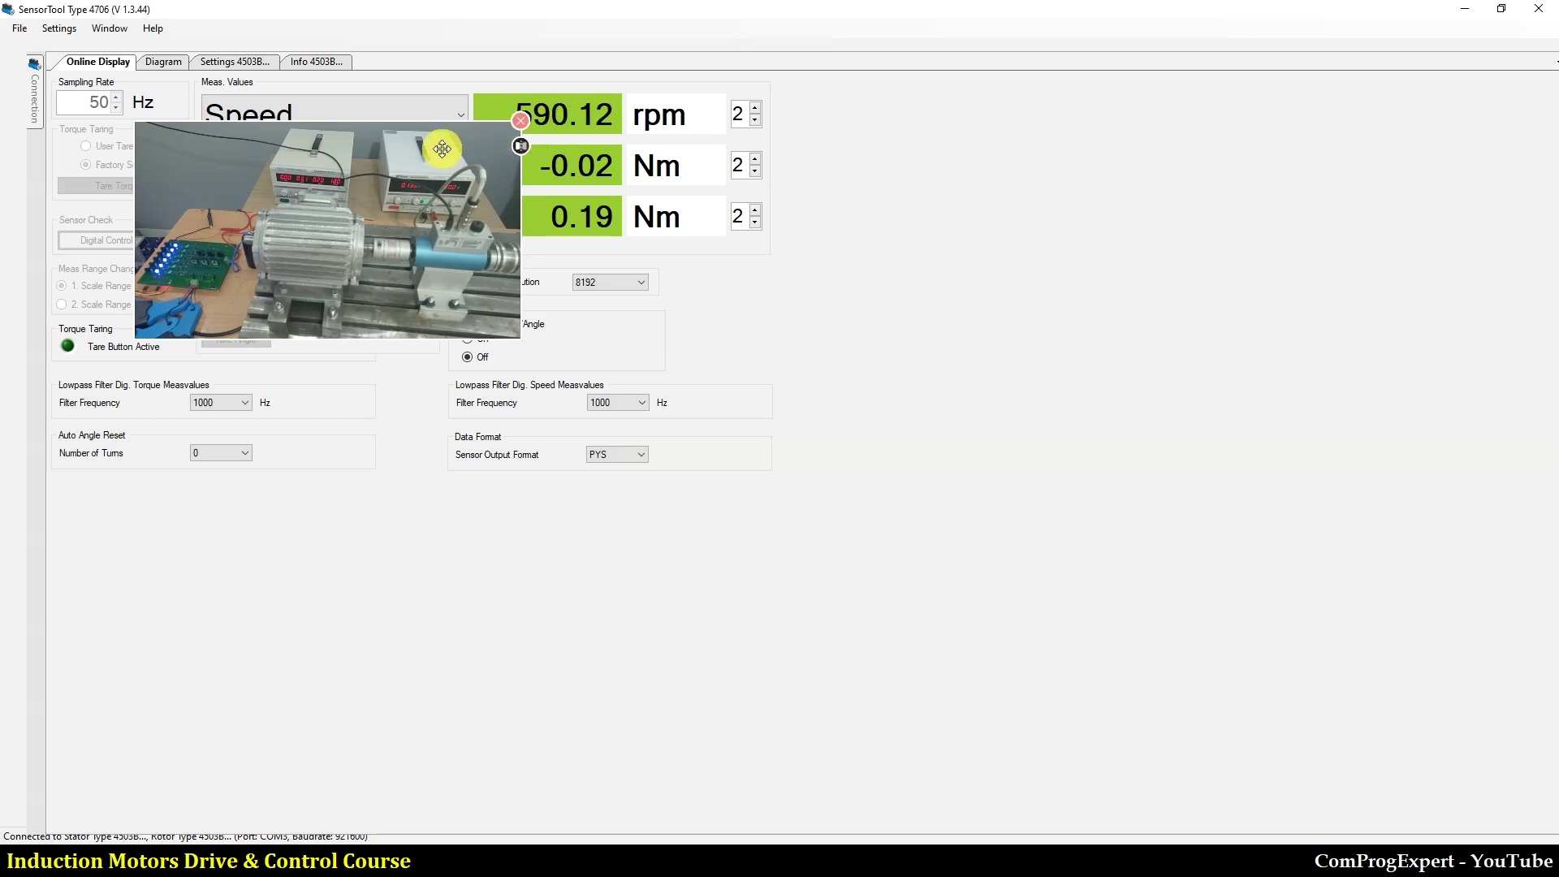
left_click_drag(410, 163, 388, 263)
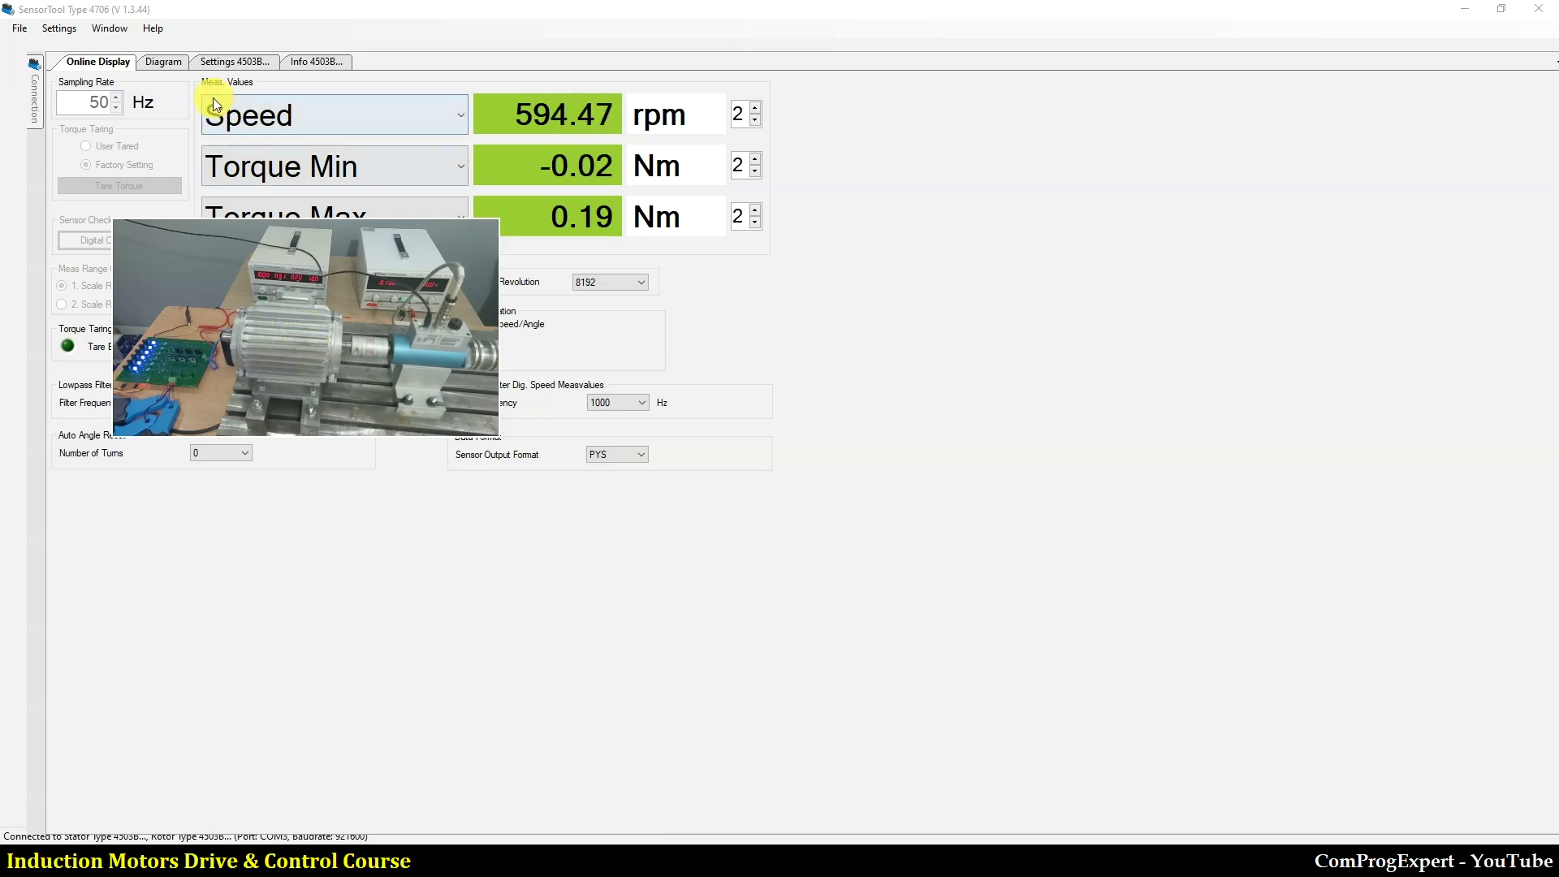
- Apply a 30 Hz frequency with the speed diagram back in view
left_click(160, 62)
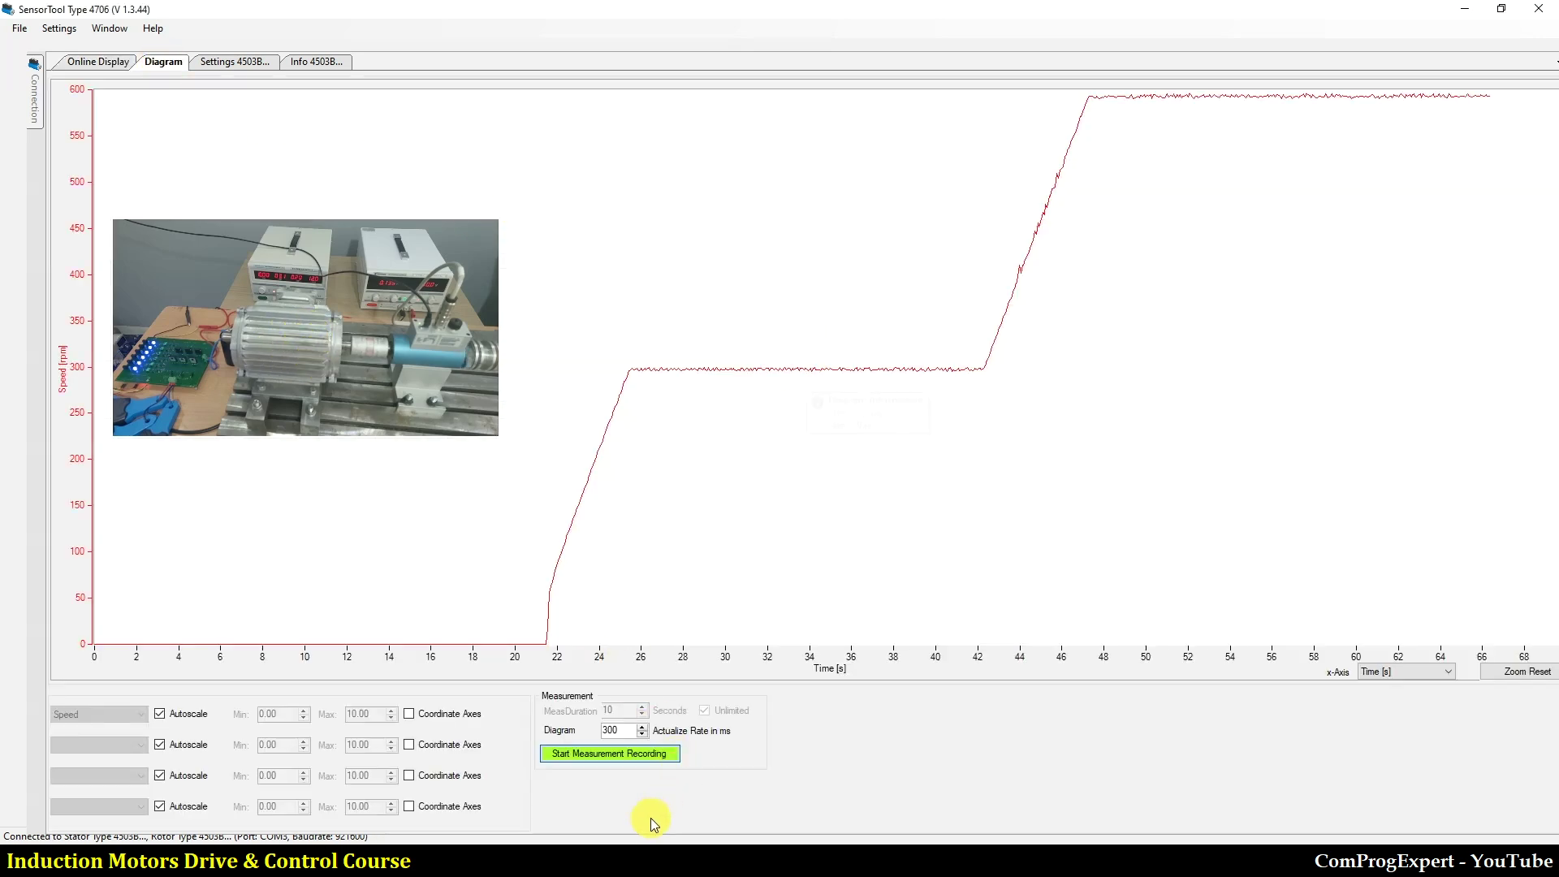
left_click(571, 839)
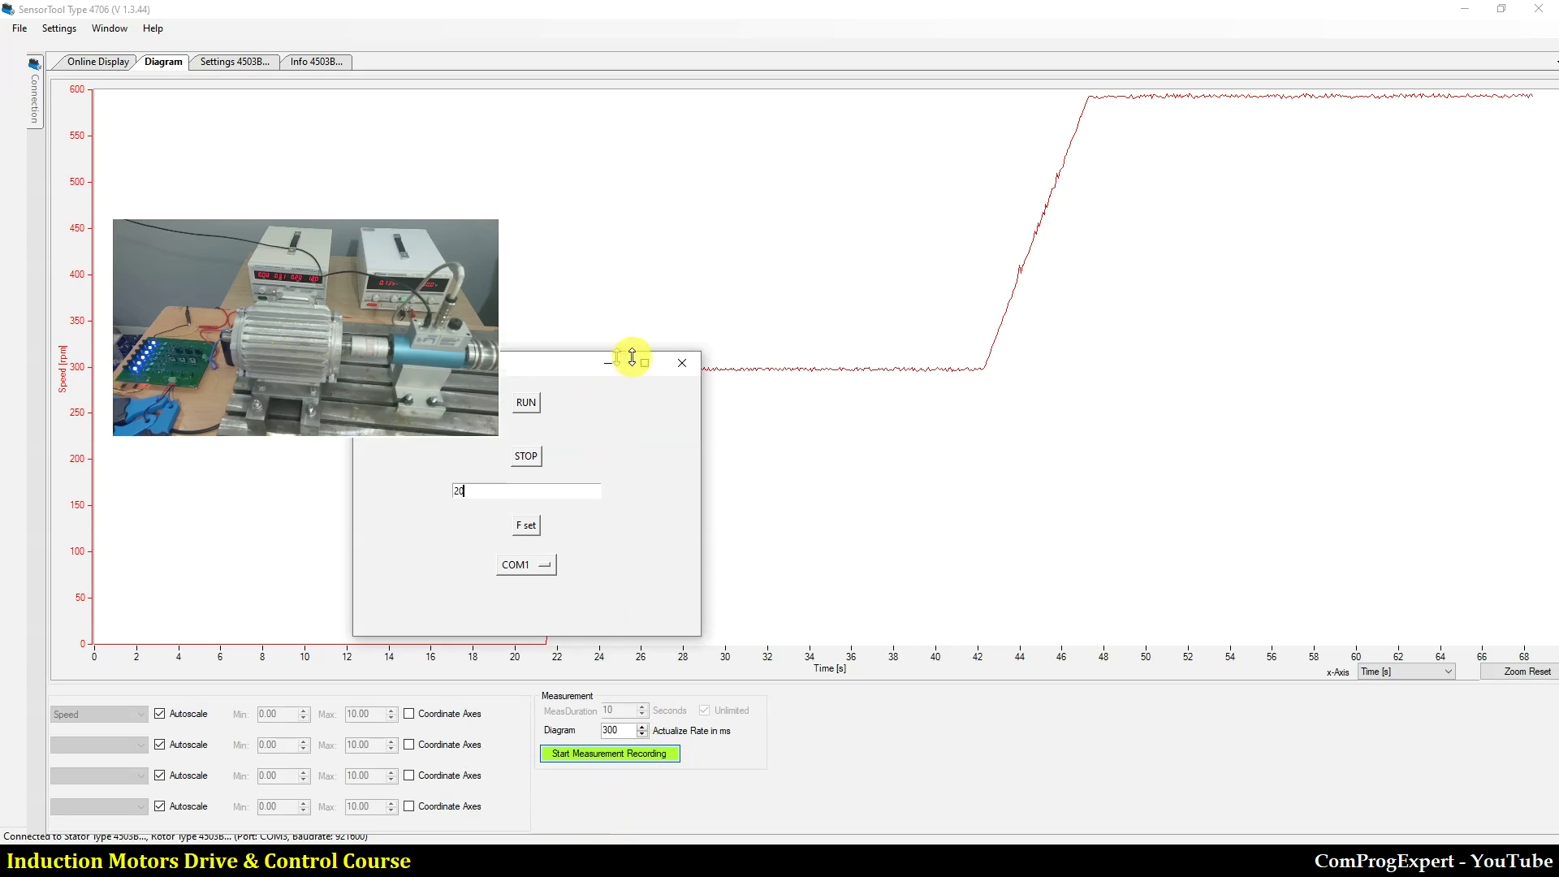
double_click(807, 464)
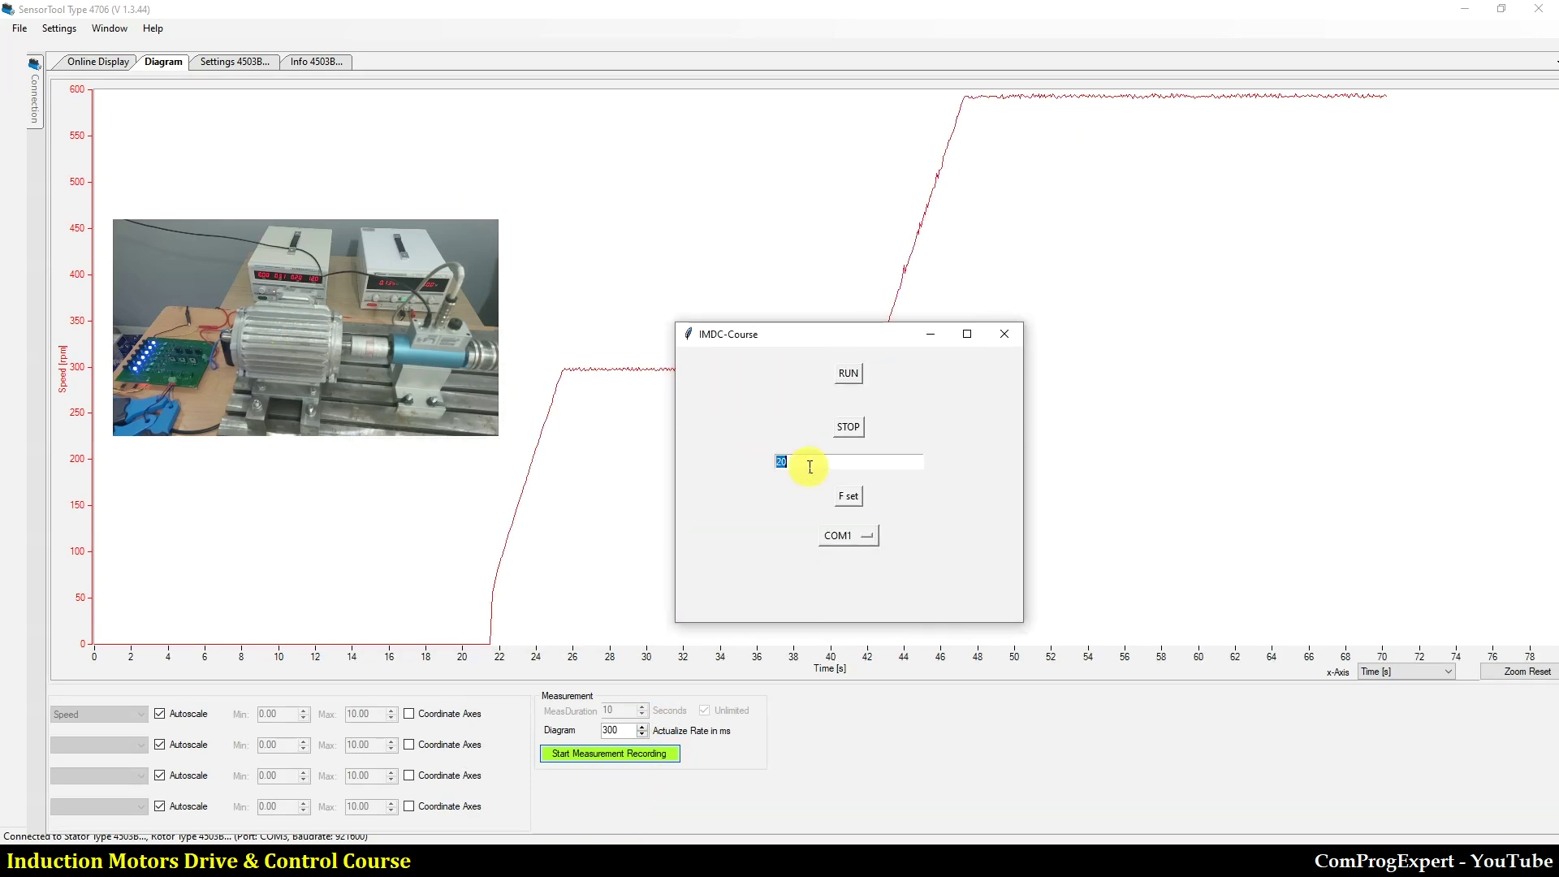
type("30")
left_click(847, 495)
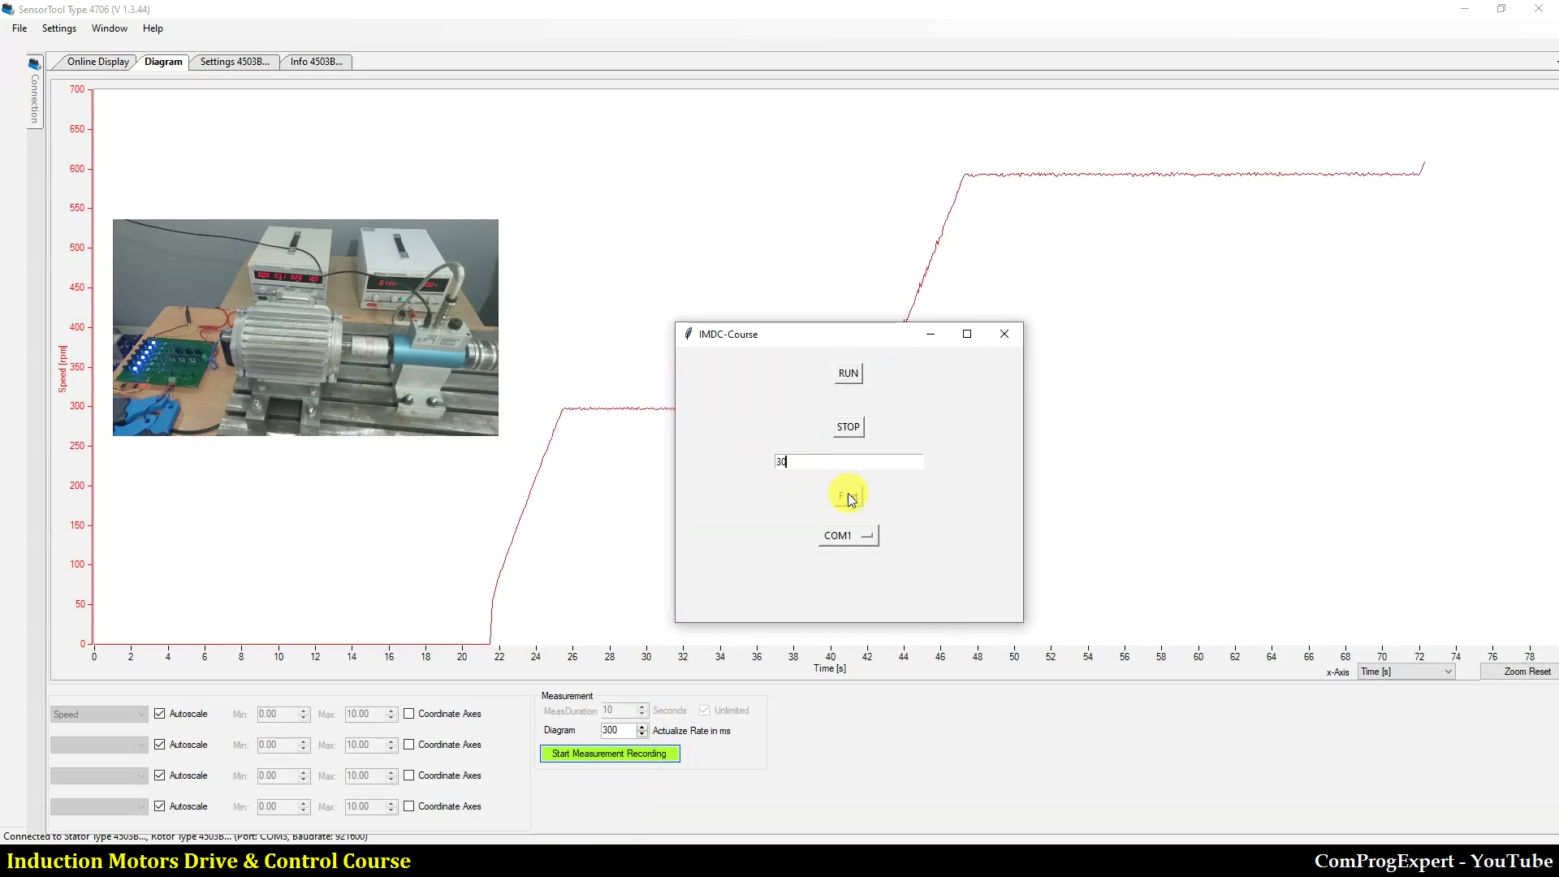
left_click_drag(815, 335, 623, 431)
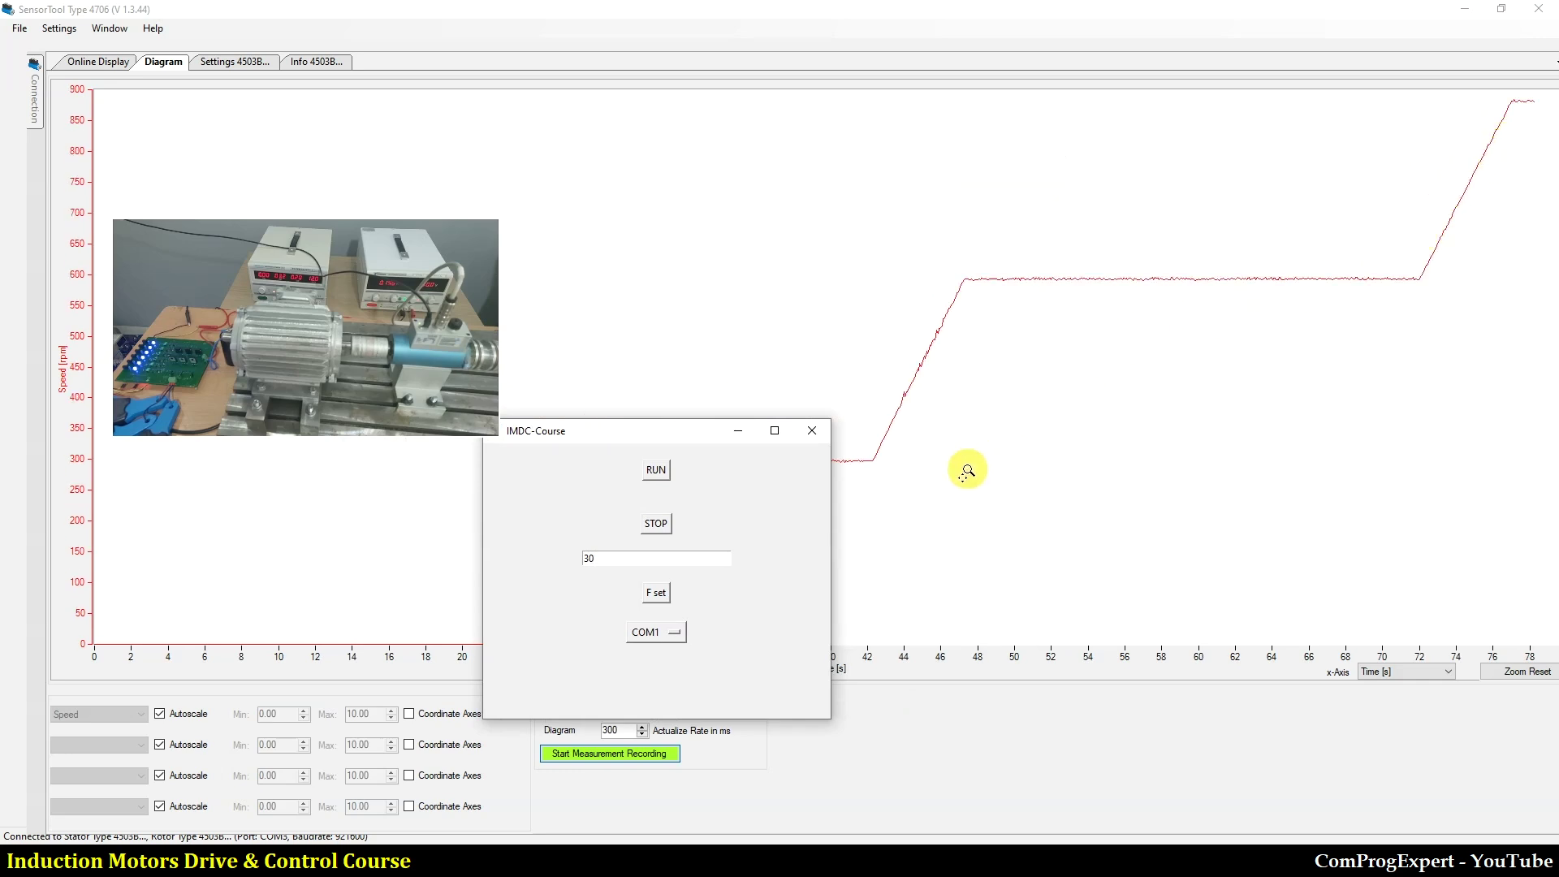
- Add a frequency readout for channel CH1 on the oscilloscope
left_click(540, 861)
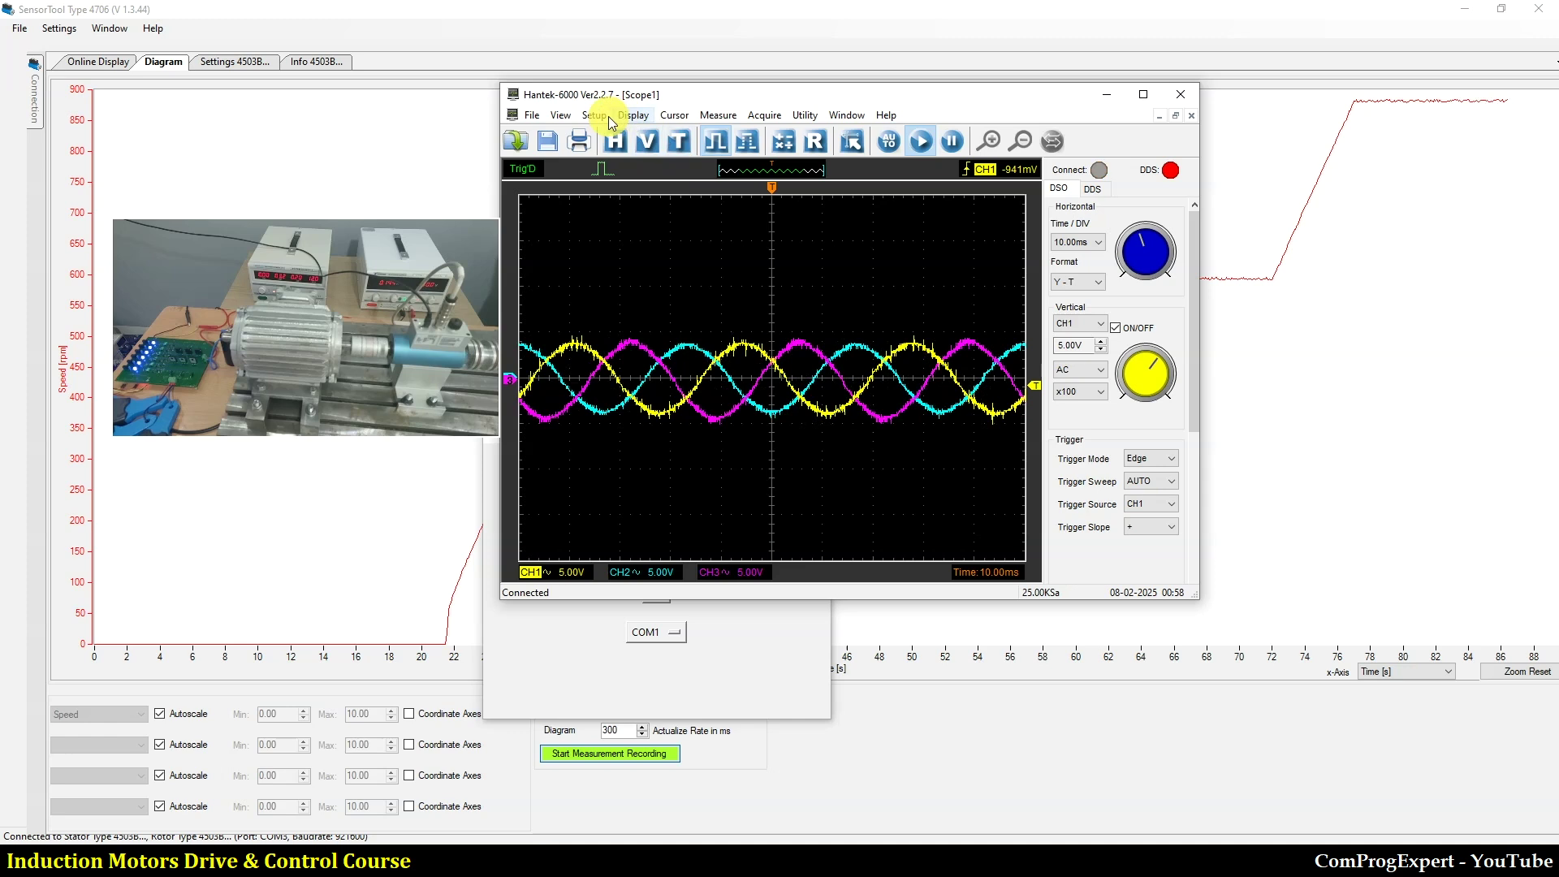
left_click(633, 115)
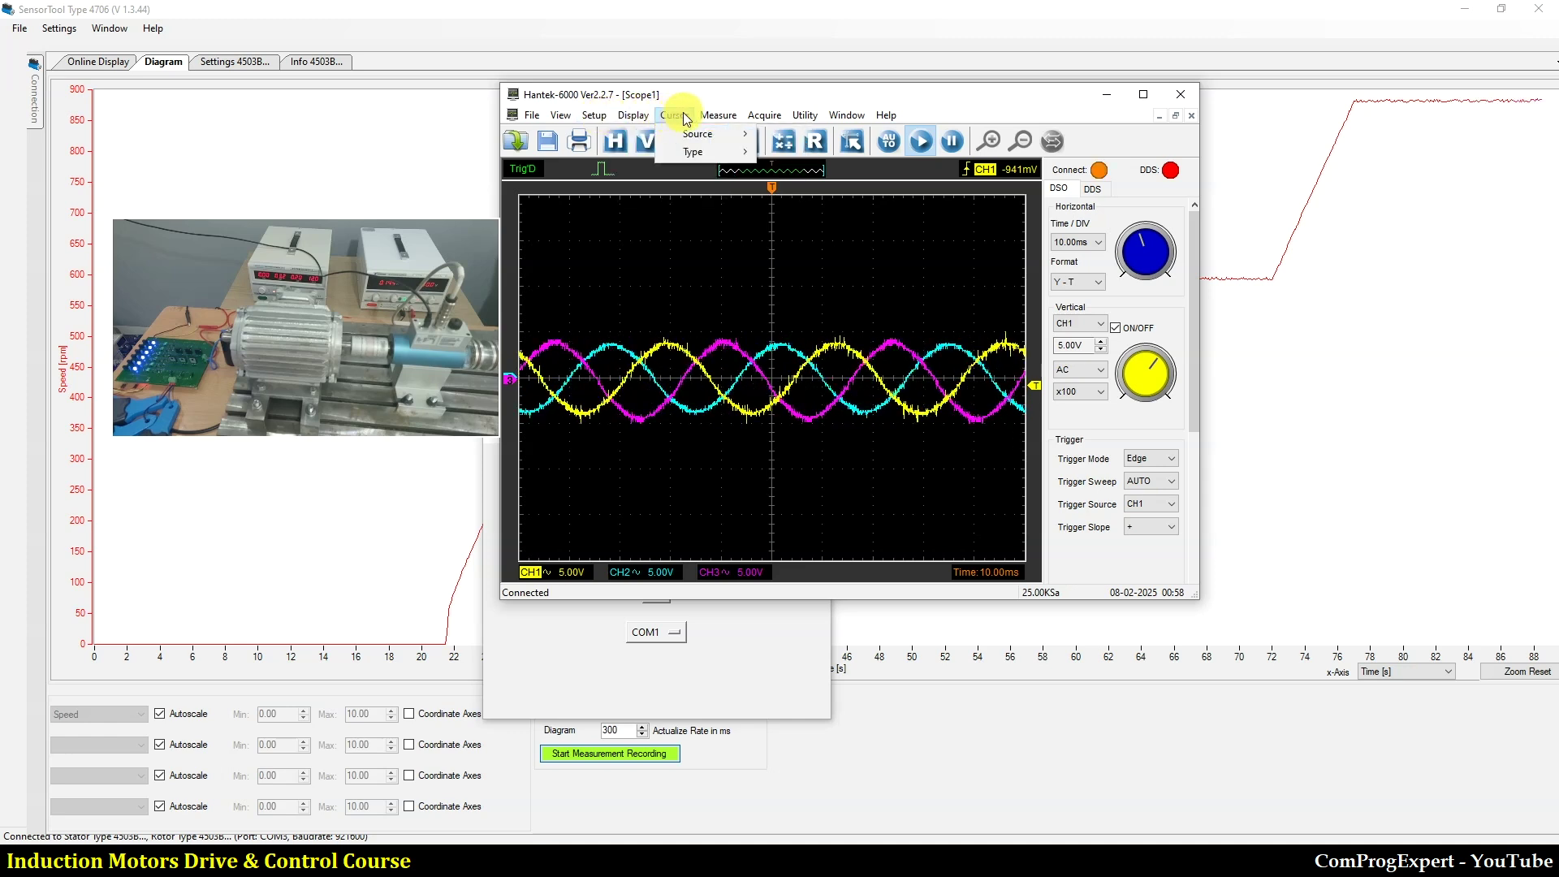
mouse_move(717, 116)
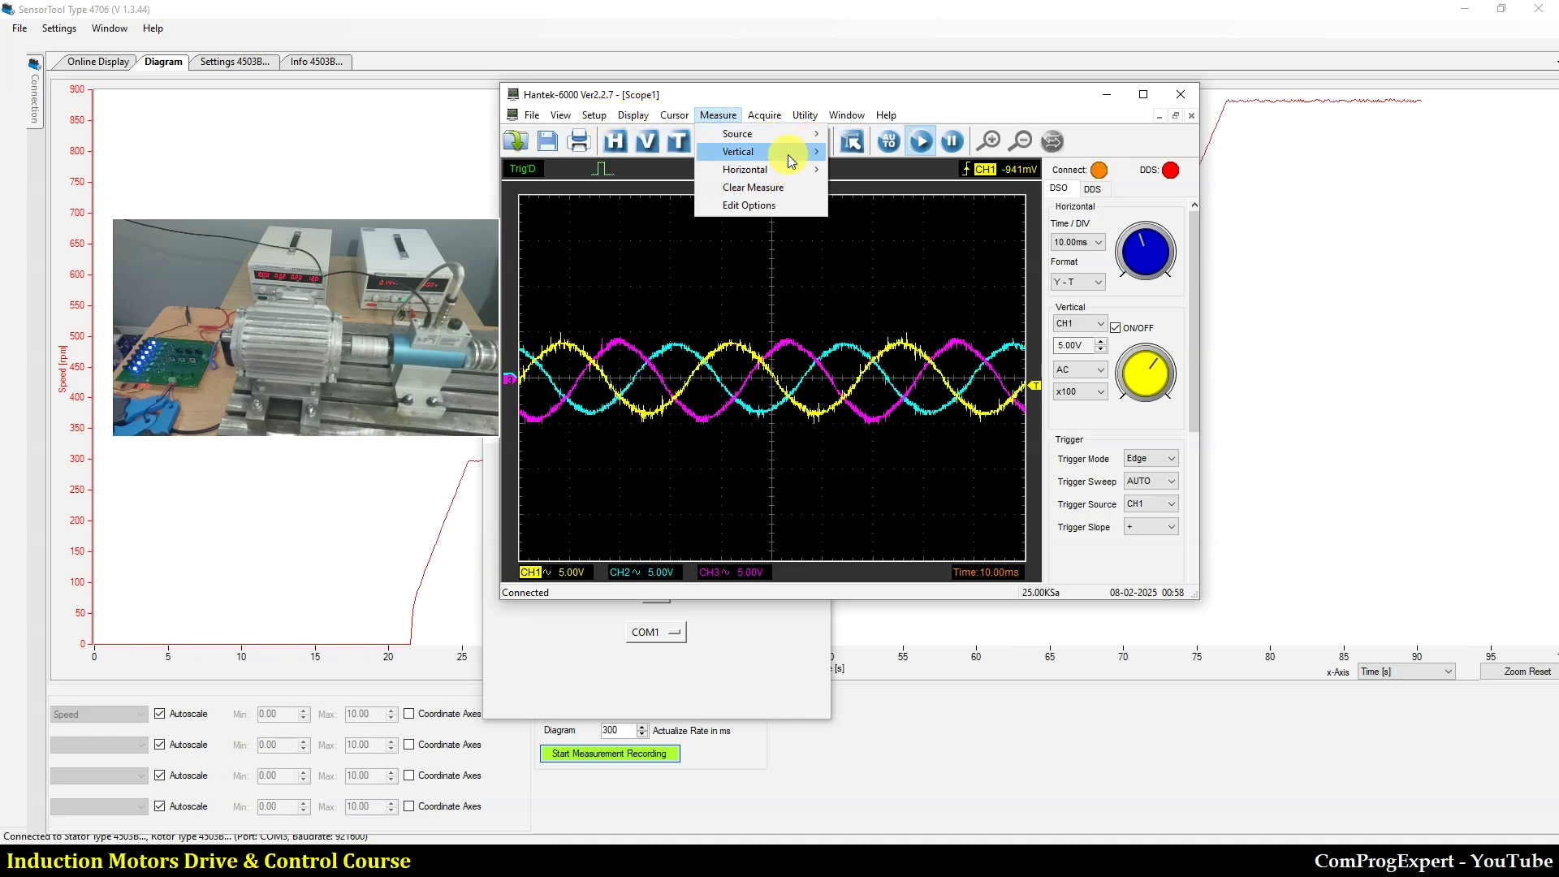
mouse_move(788, 170)
left_click(871, 189)
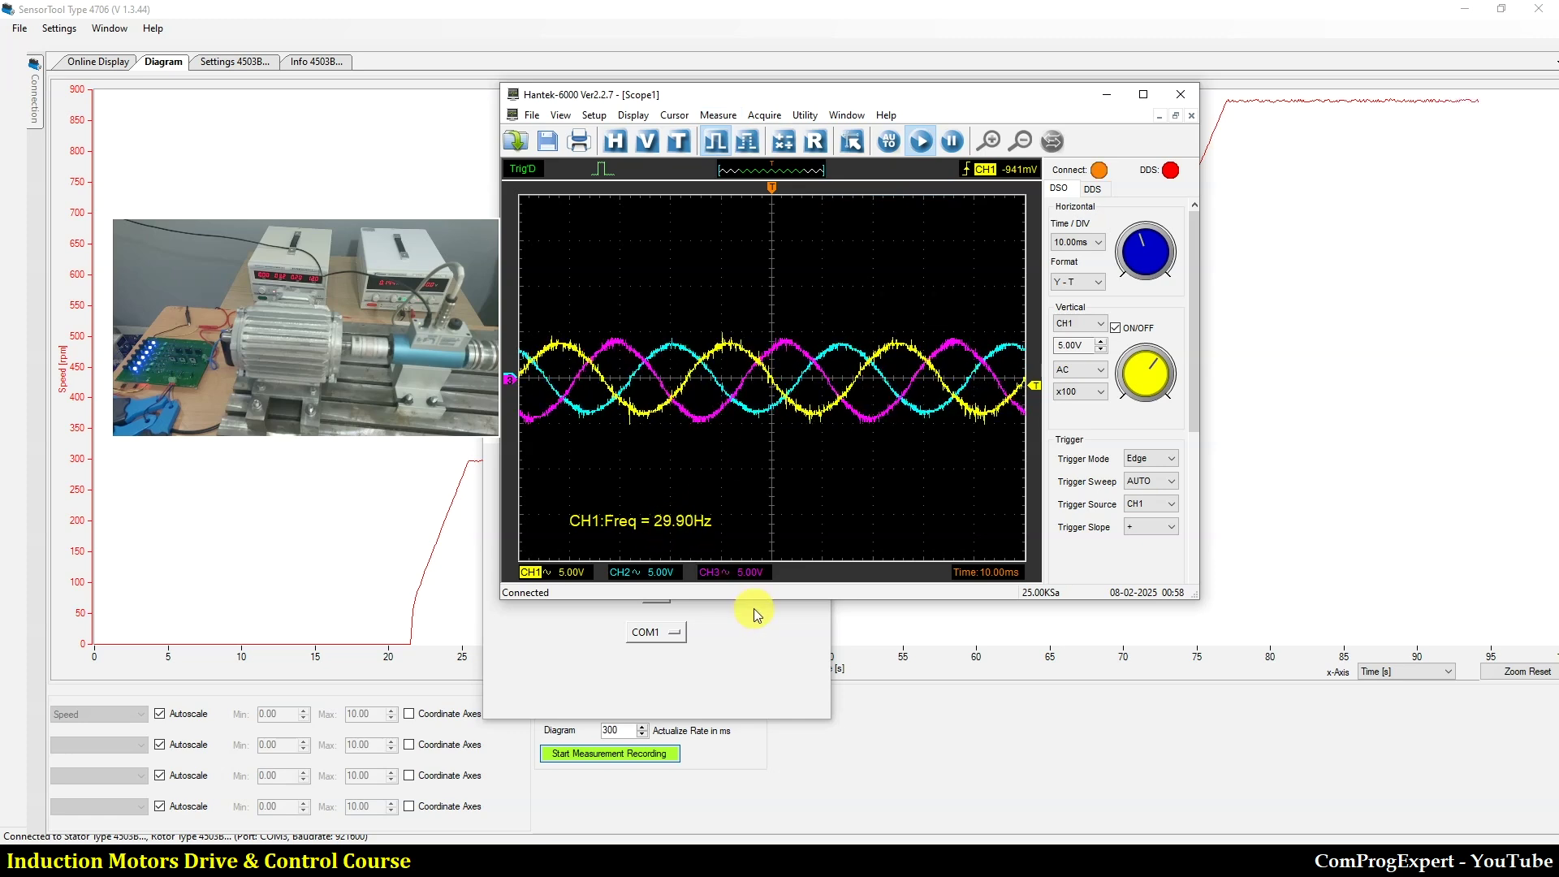
- Switch the measurement source to CH2 and add its frequency readout
left_click(769, 636)
left_click_drag(703, 438, 441, 502)
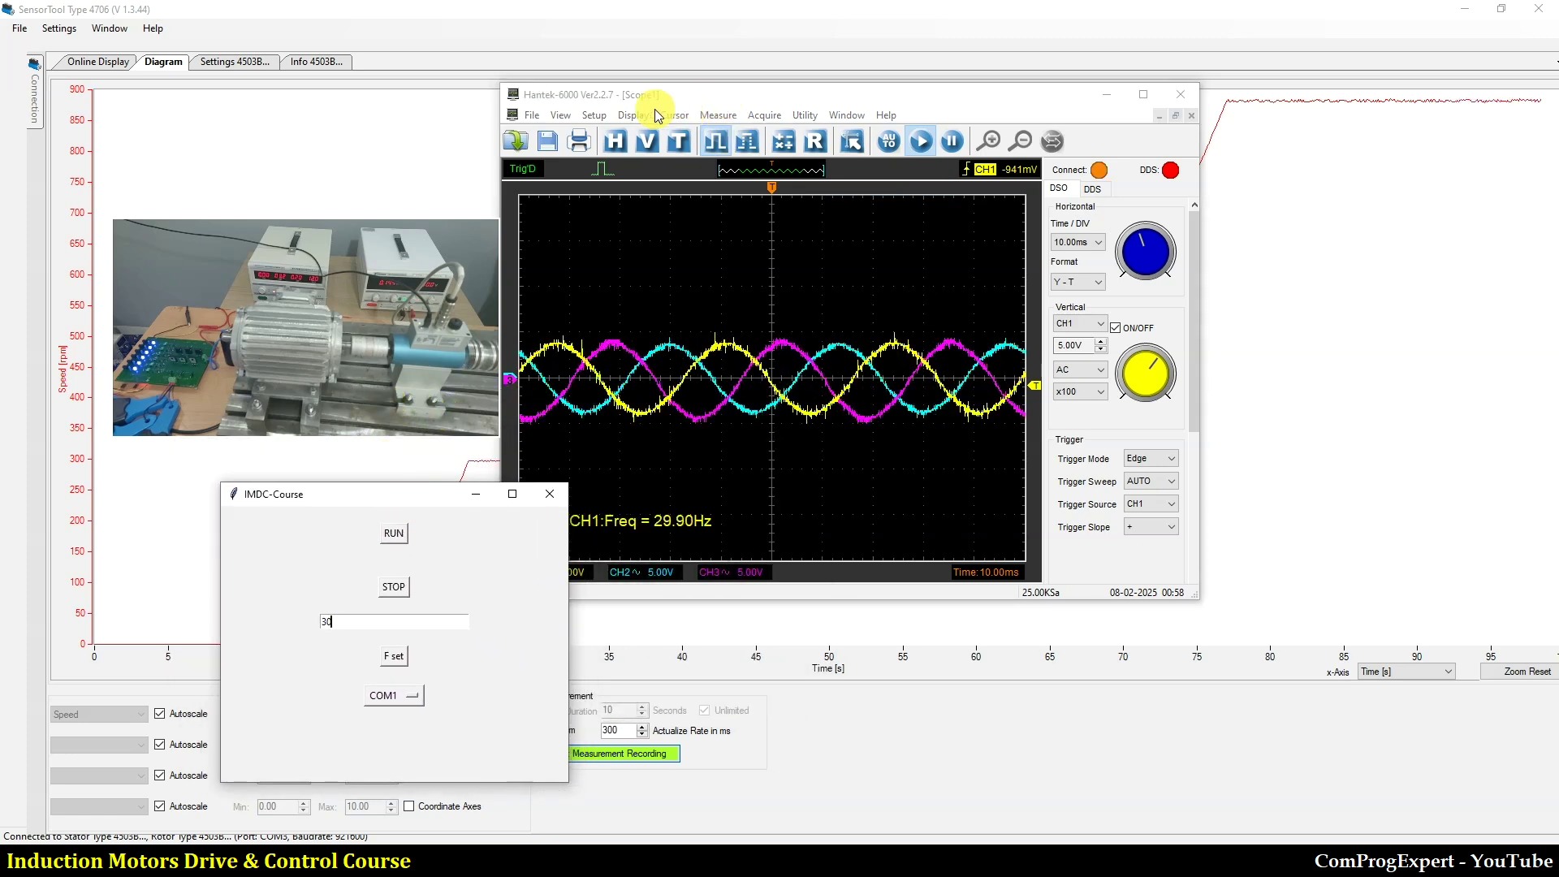
left_click(704, 116)
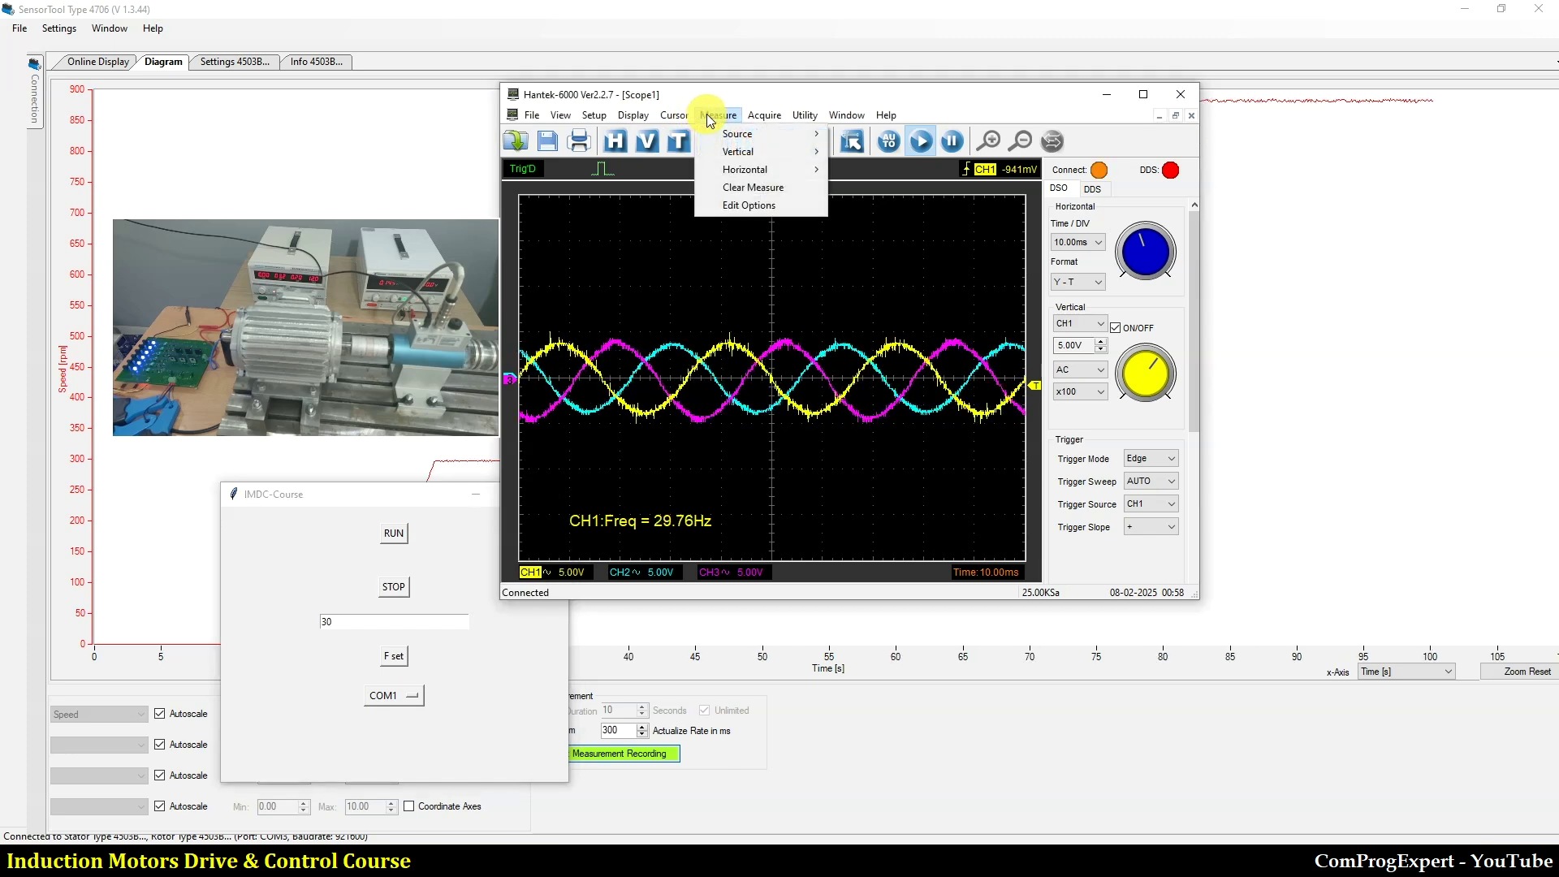
mouse_move(804, 135)
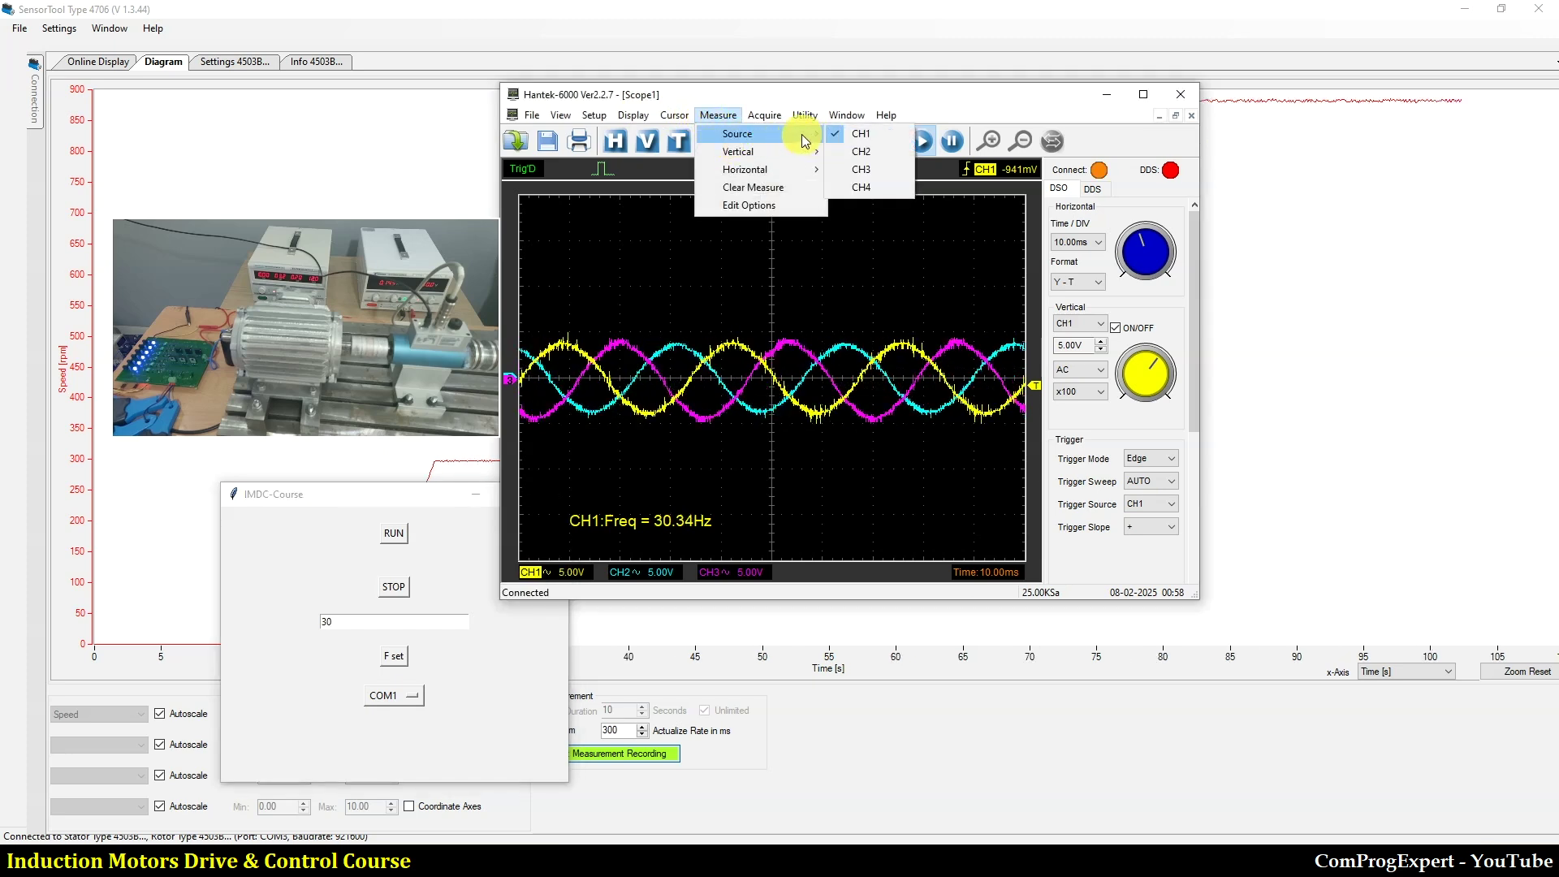
left_click(865, 156)
left_click(718, 114)
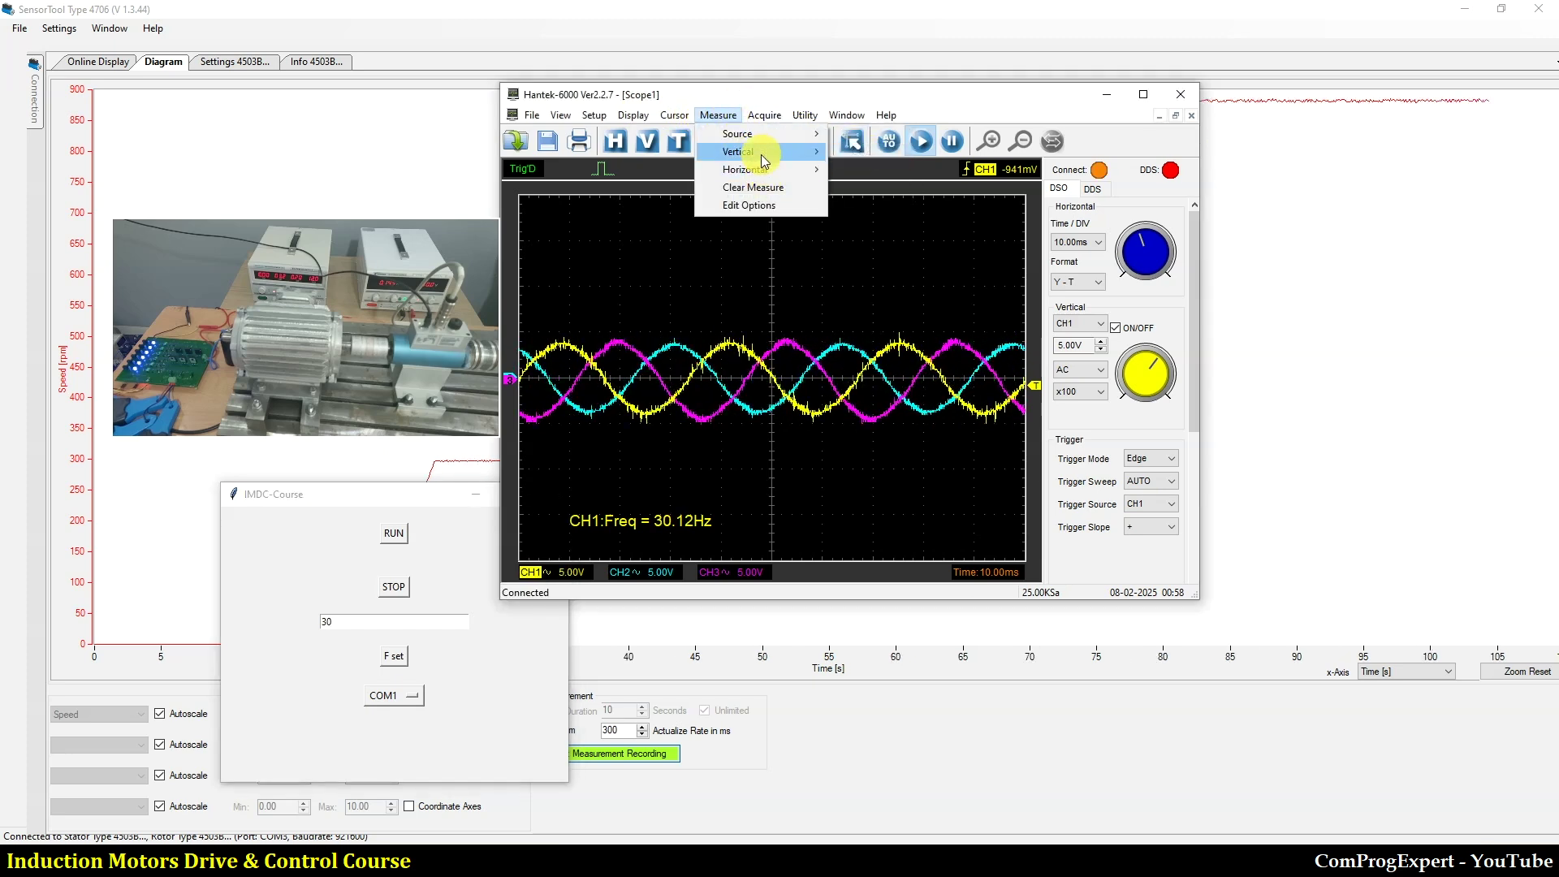
mouse_move(762, 153)
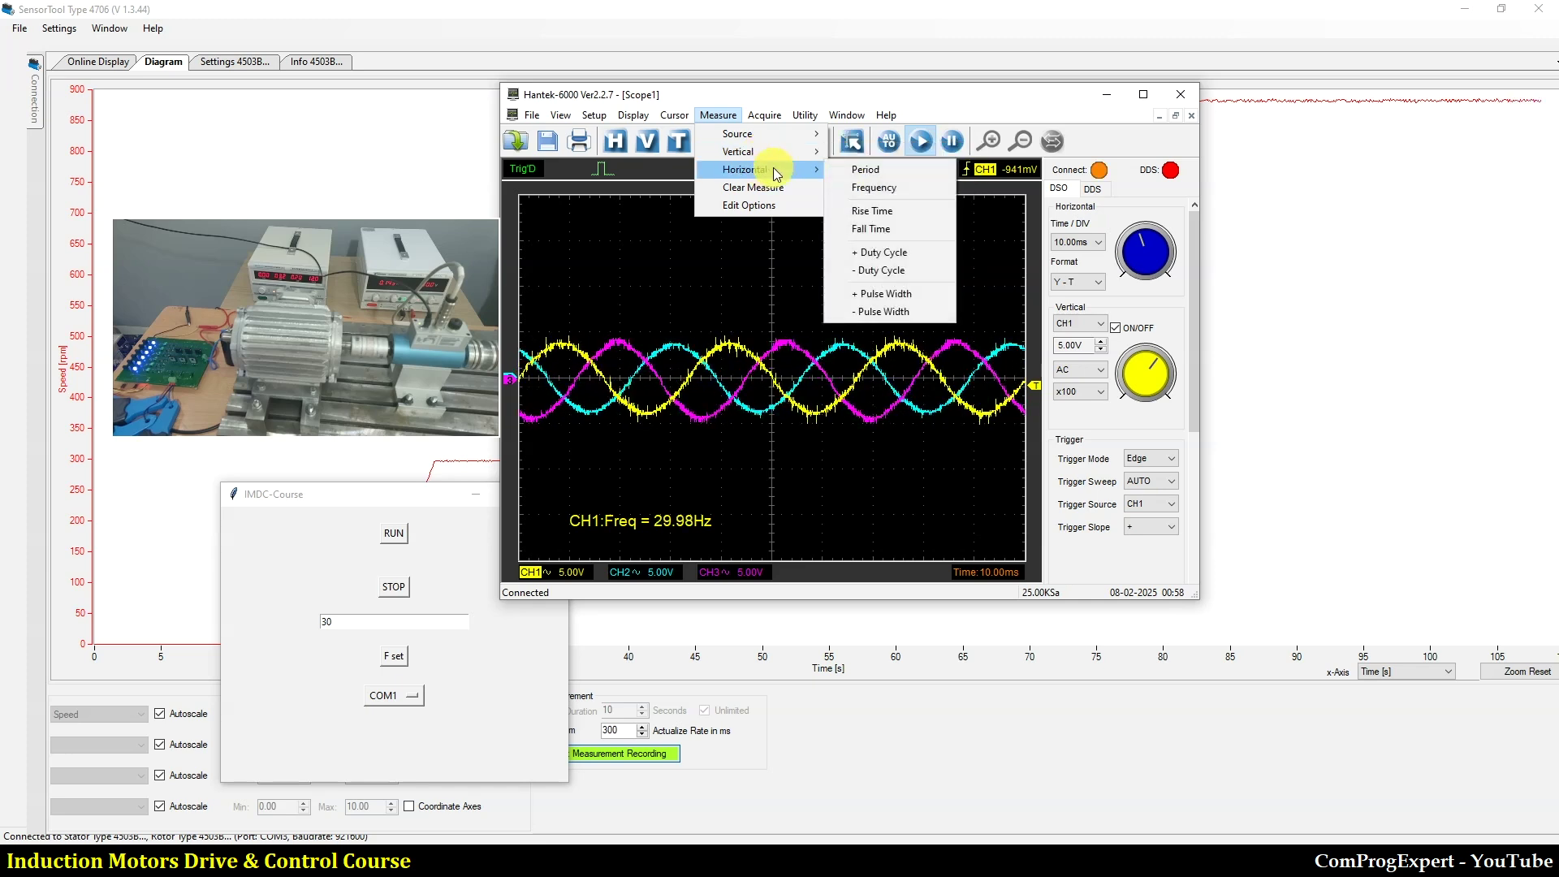
left_click(873, 187)
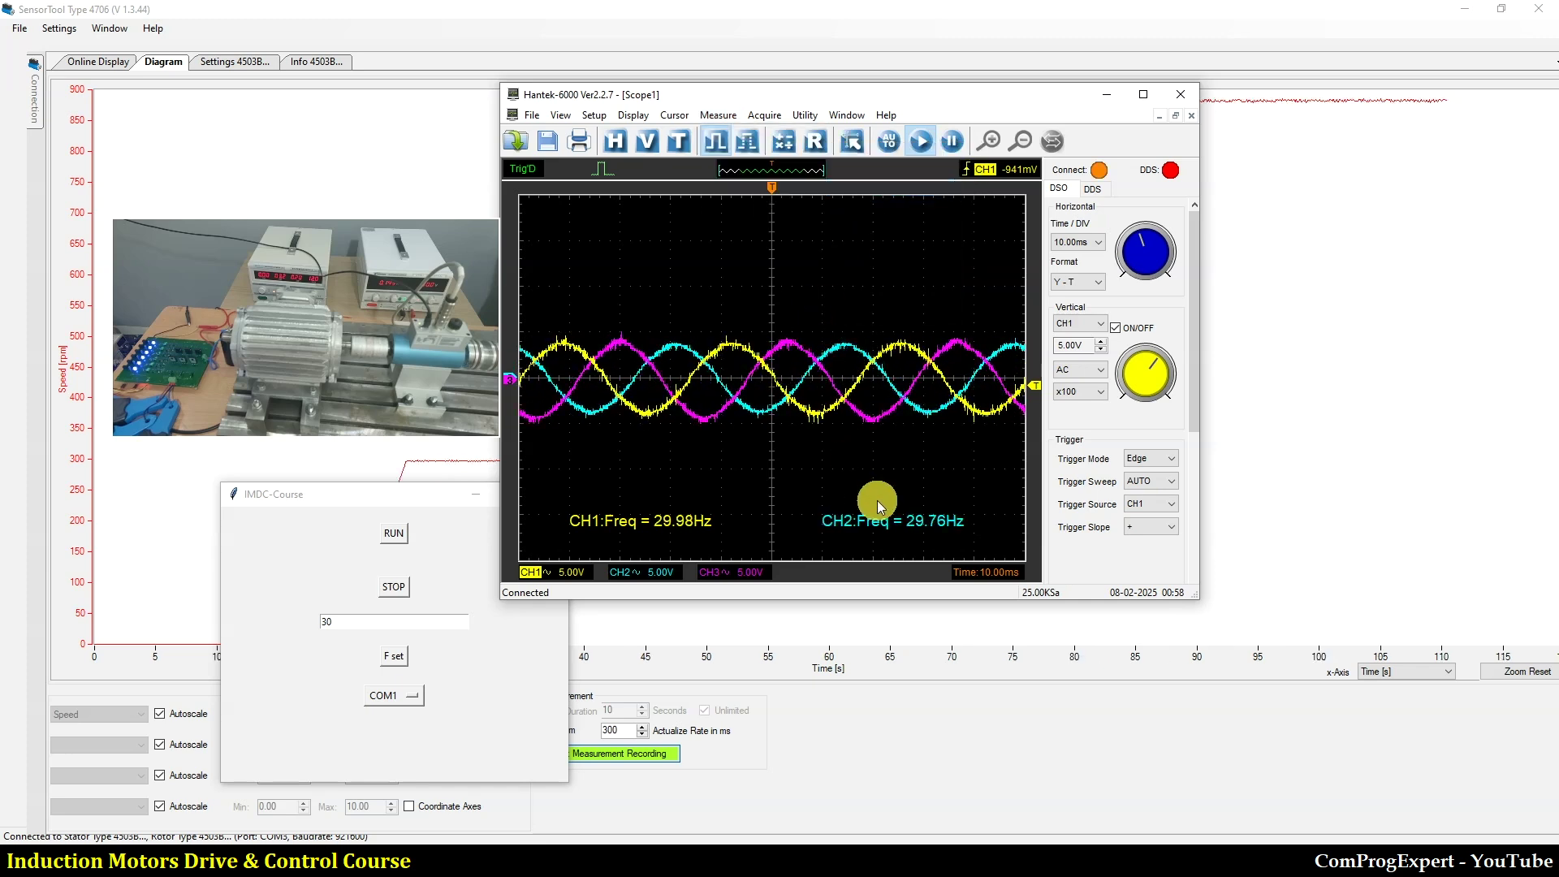
- Switch the measurement source to CH3 and add its frequency readout
left_click(718, 114)
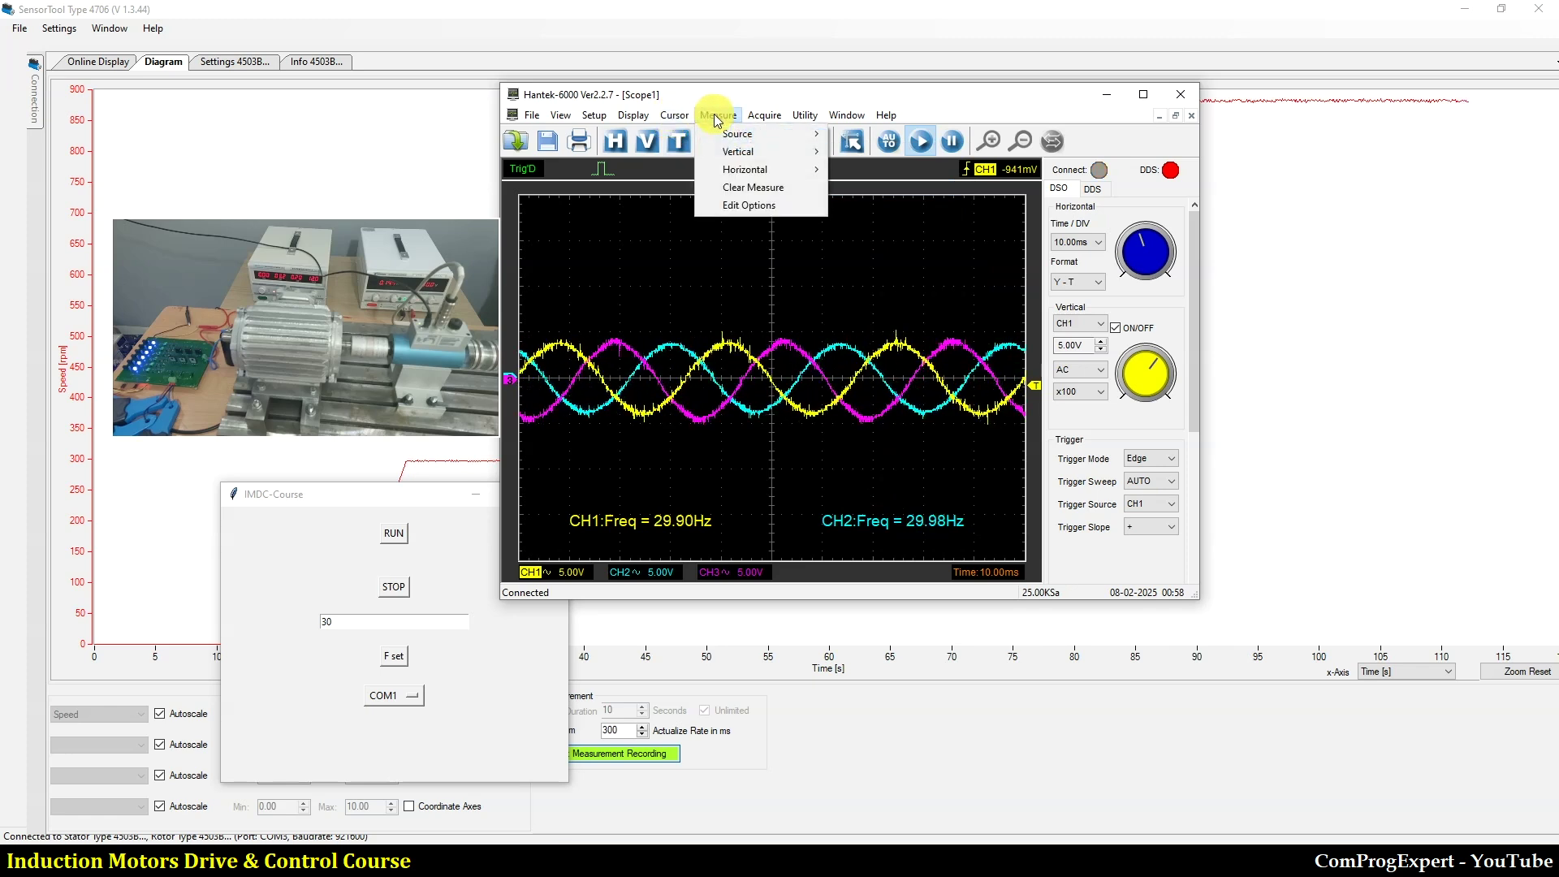
mouse_move(768, 134)
left_click(870, 169)
left_click(718, 114)
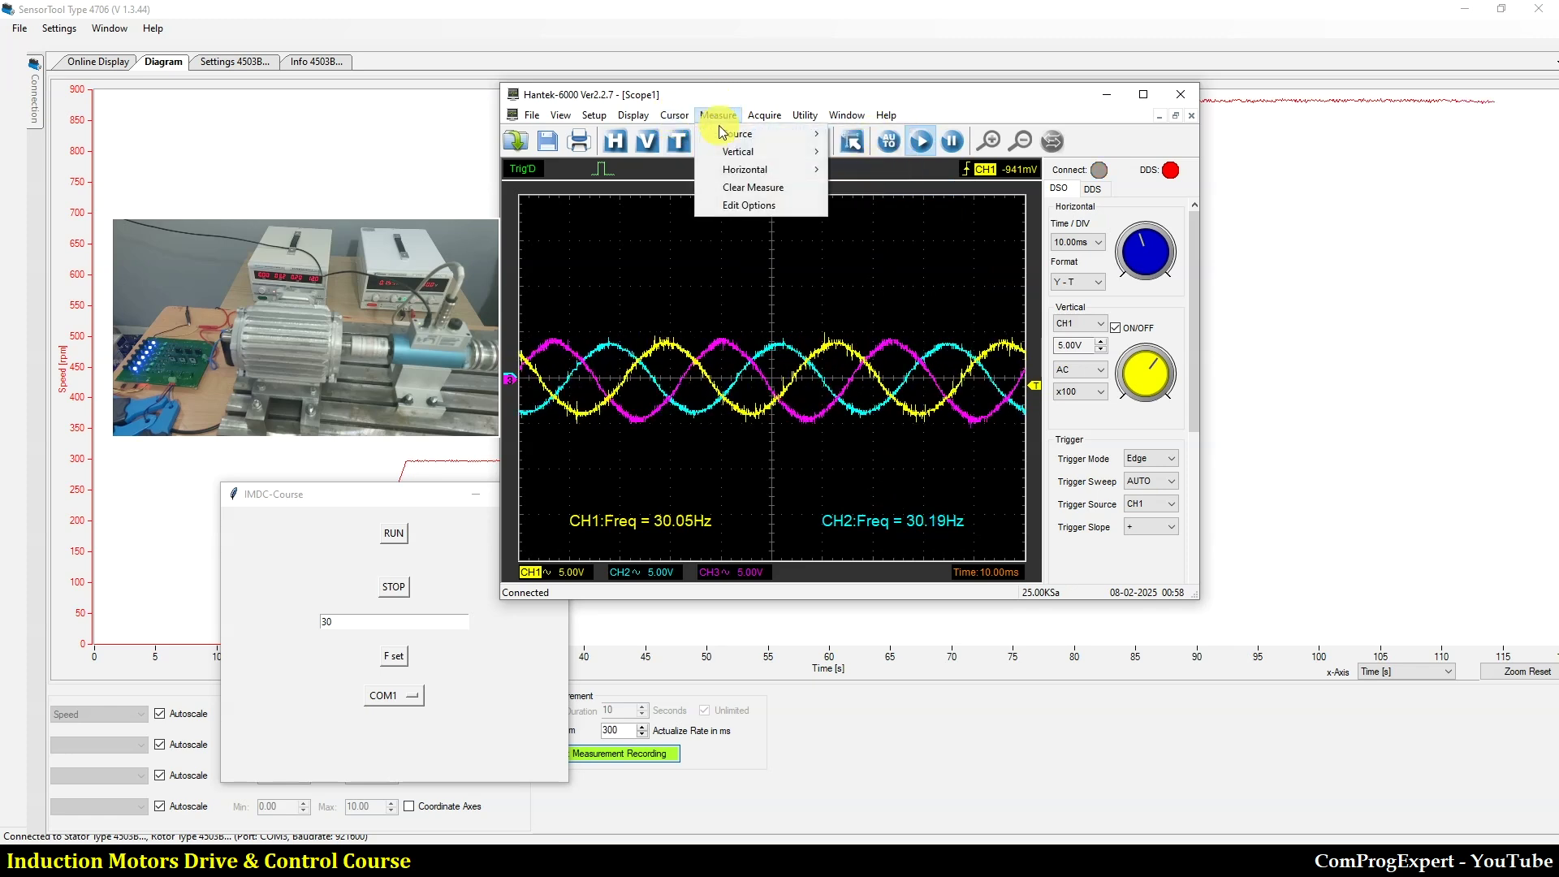
mouse_move(763, 168)
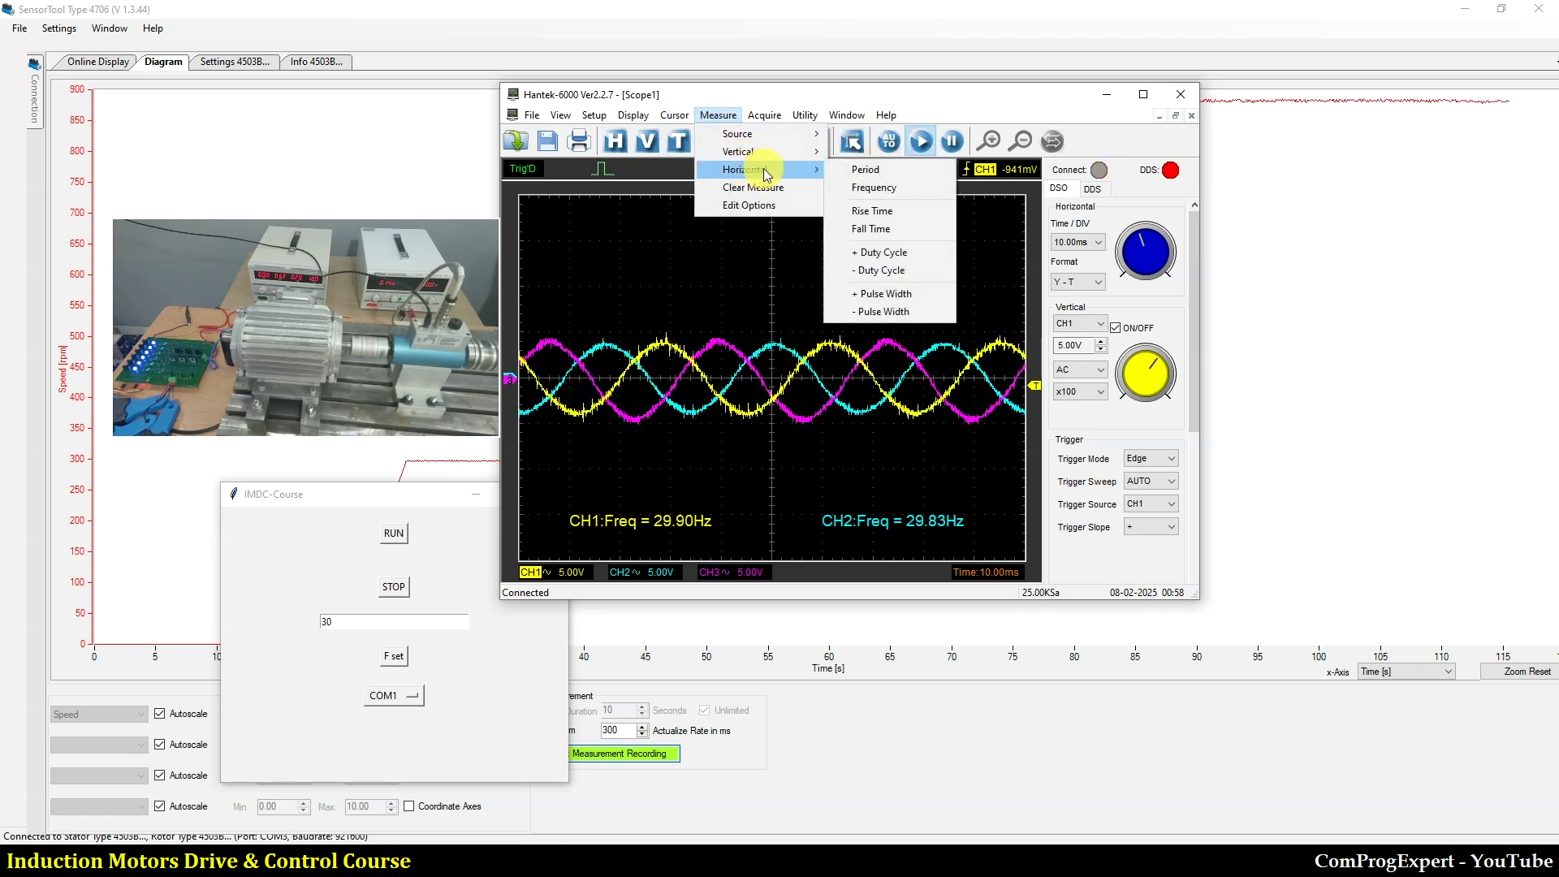
left_click(877, 189)
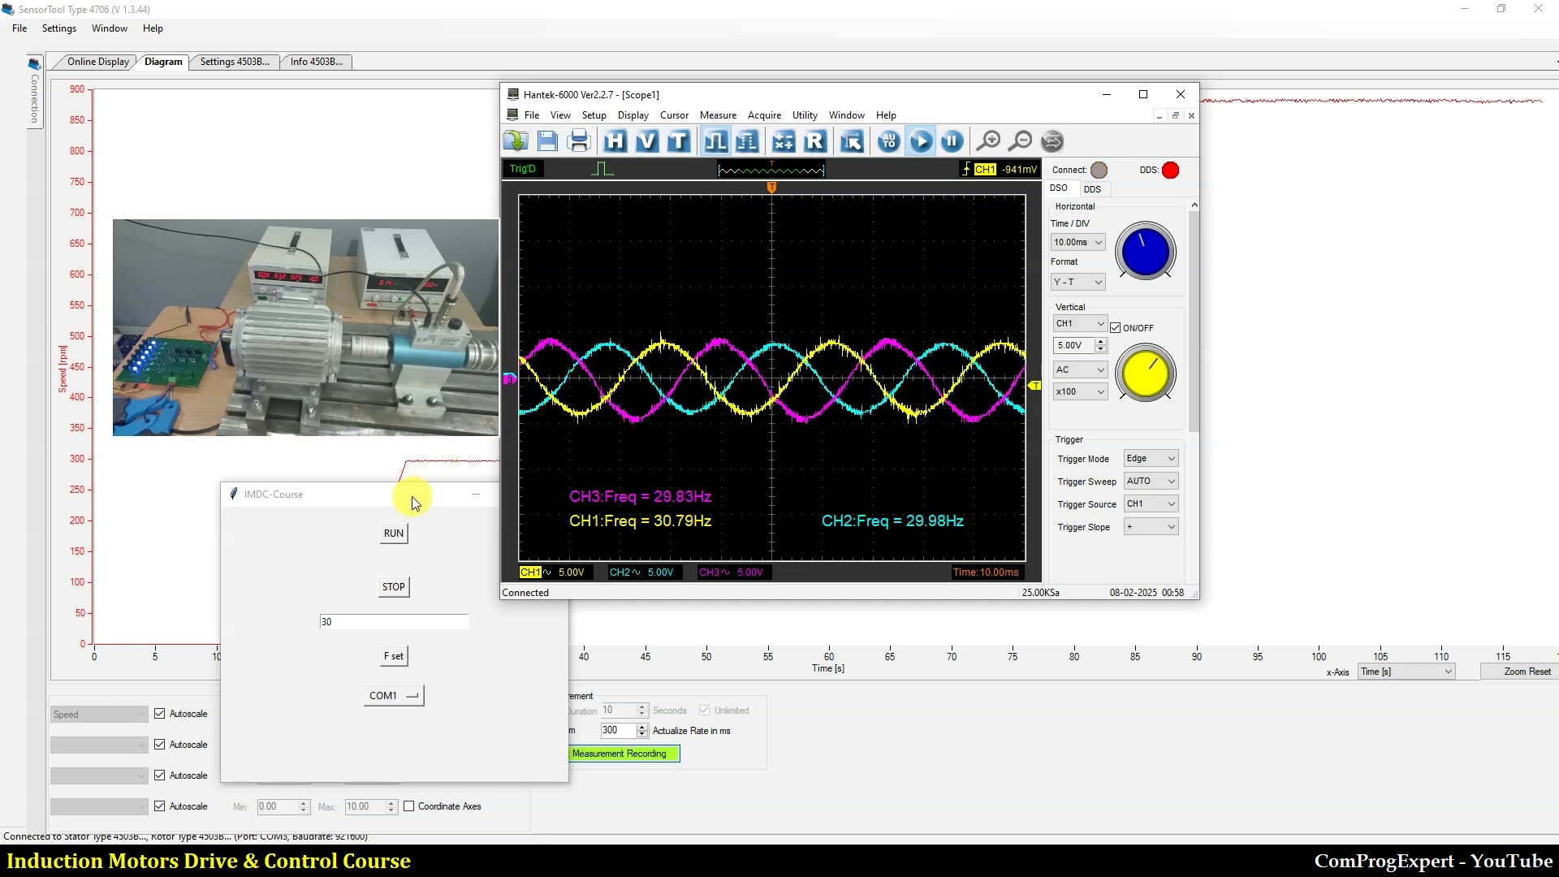
- Rearrange the IMDC-Course, oscilloscope and camera video windows
mouse_move(410, 494)
left_mouse_down()
mouse_move(370, 342)
mouse_move(398, 449)
mouse_move(384, 484)
left_mouse_up()
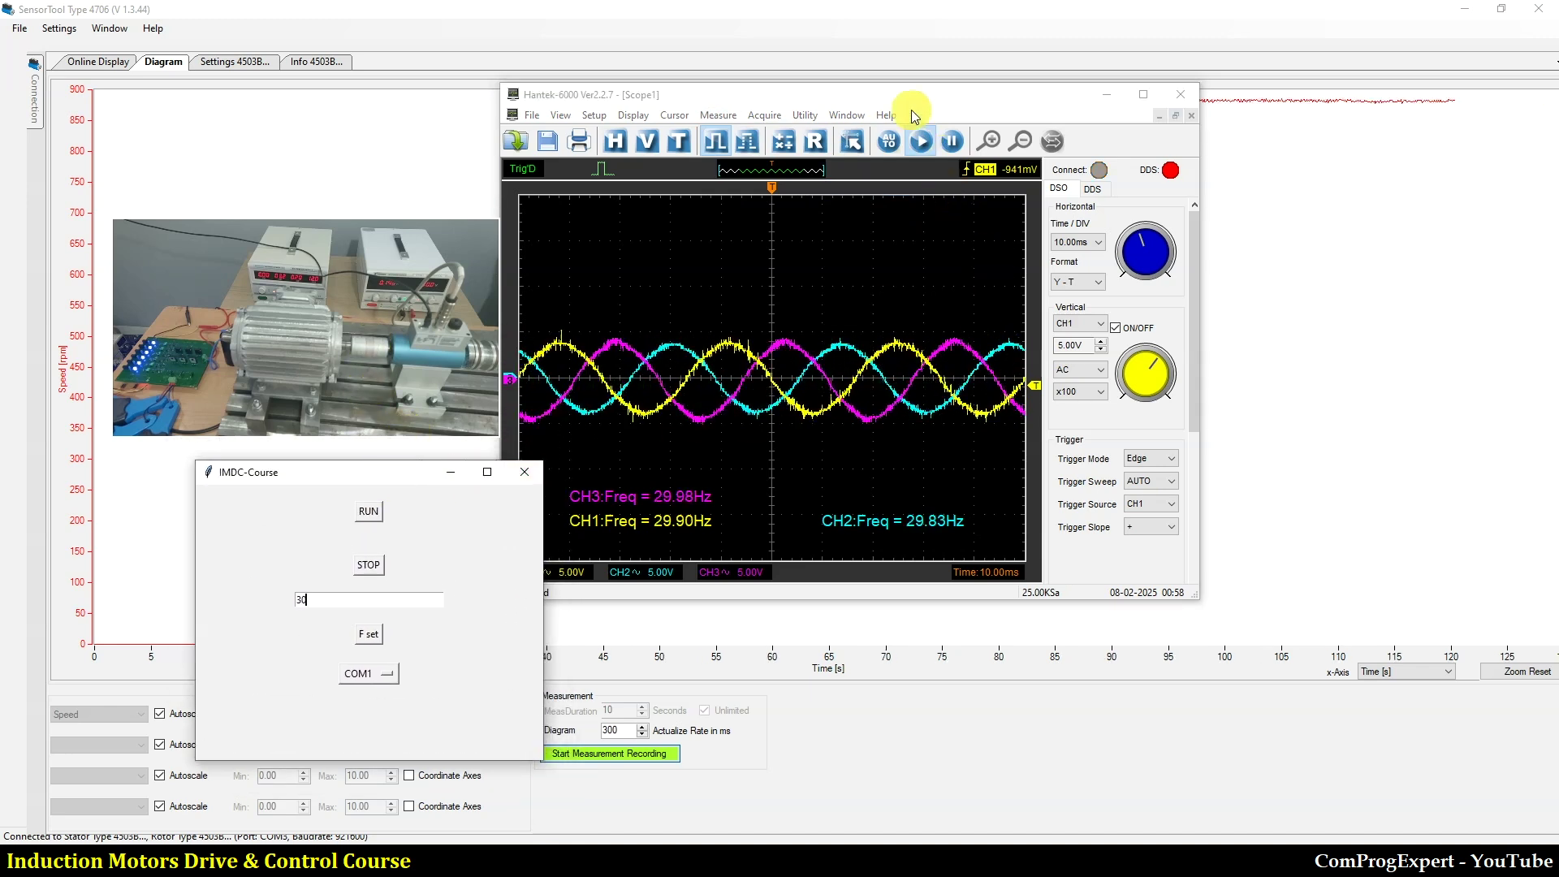
left_click_drag(910, 109, 868, 194)
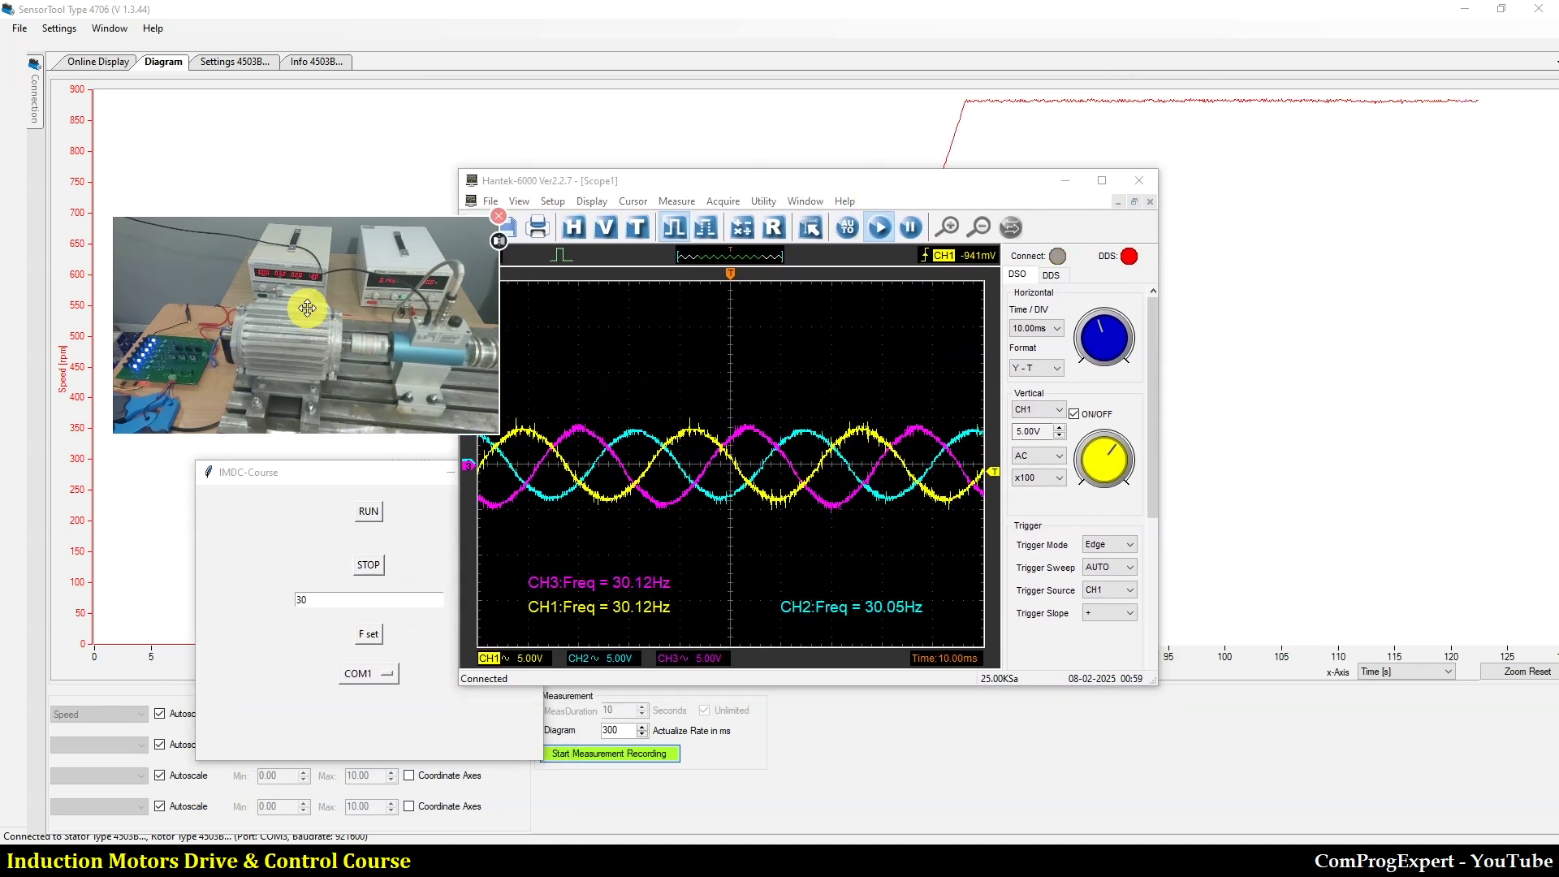
left_click_drag(306, 306, 262, 139)
left_click_drag(372, 472, 302, 336)
- Lower the frequency setpoint from 30 to 20.5 Hz and watch the scope readouts
left_click(254, 459)
double_click(254, 459)
type("20")
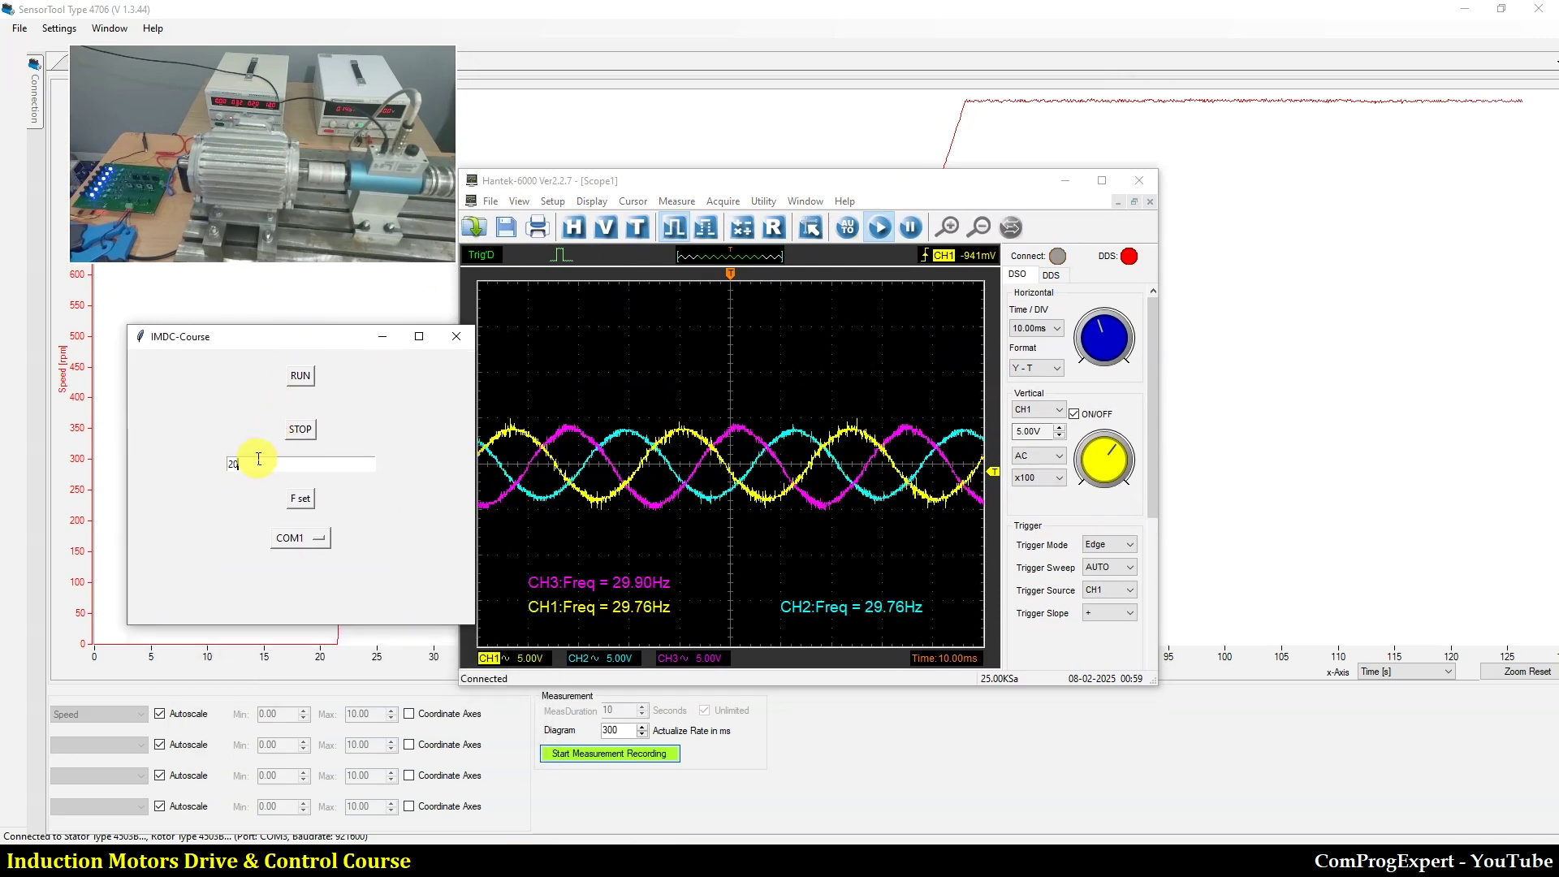
type(".")
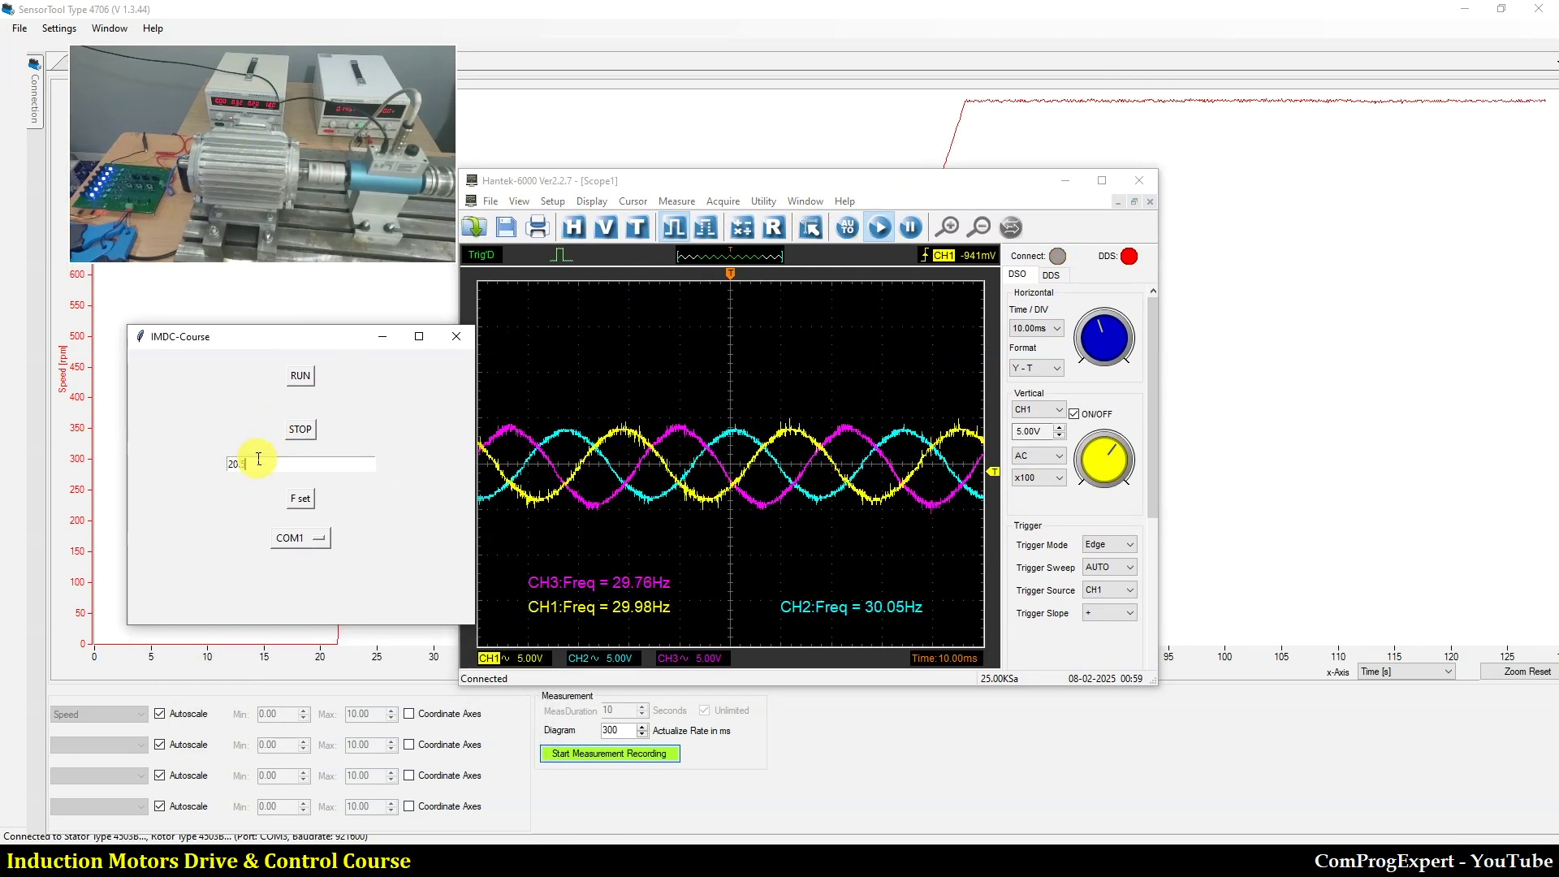
type("5")
left_click(299, 499)
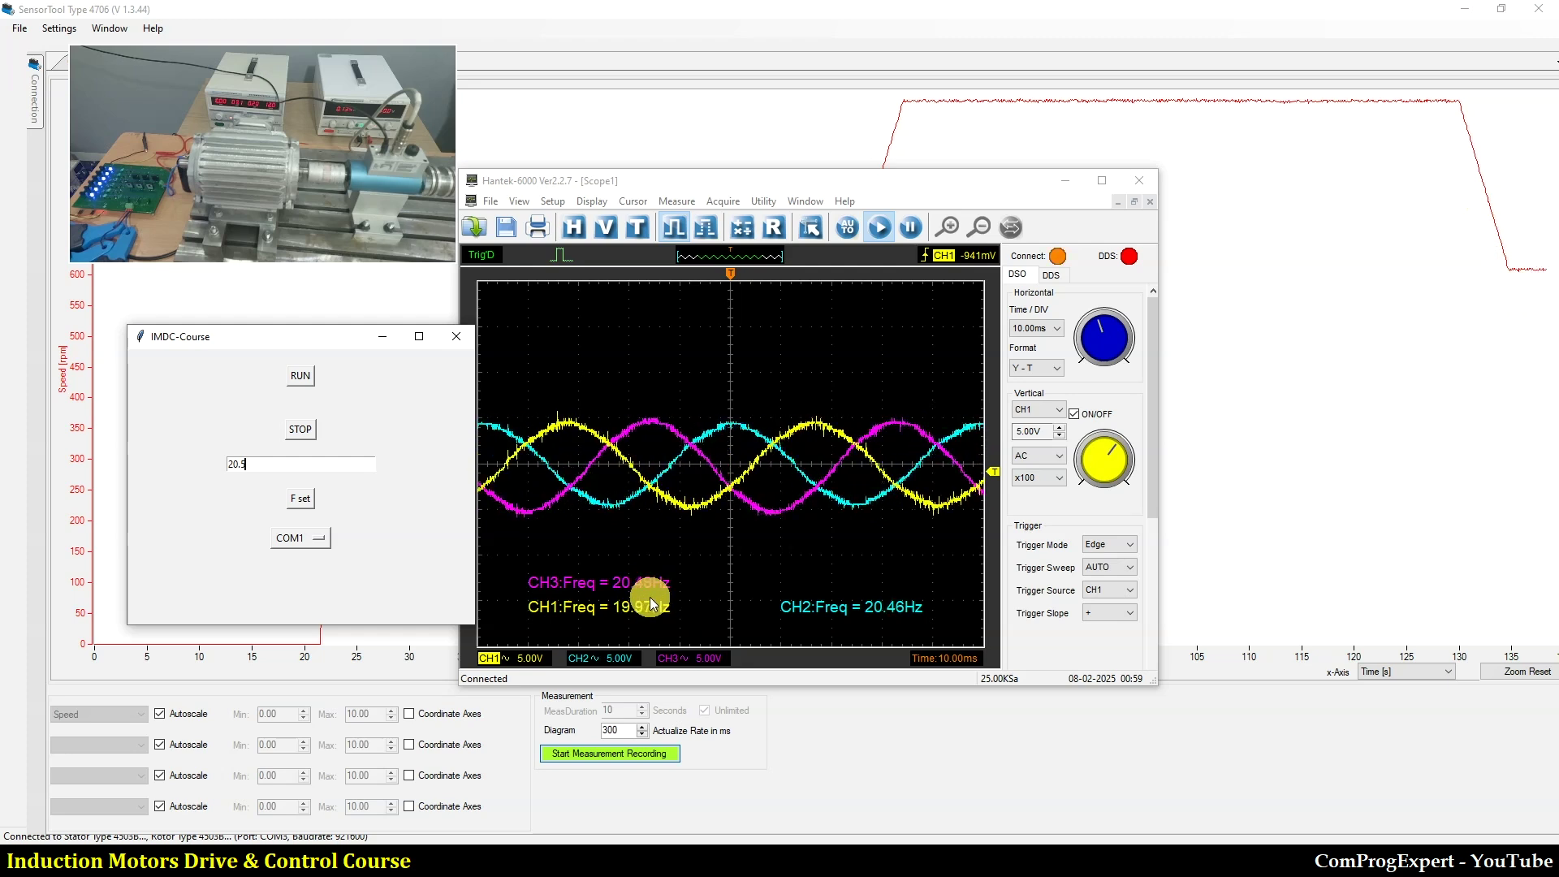
left_click(748, 184)
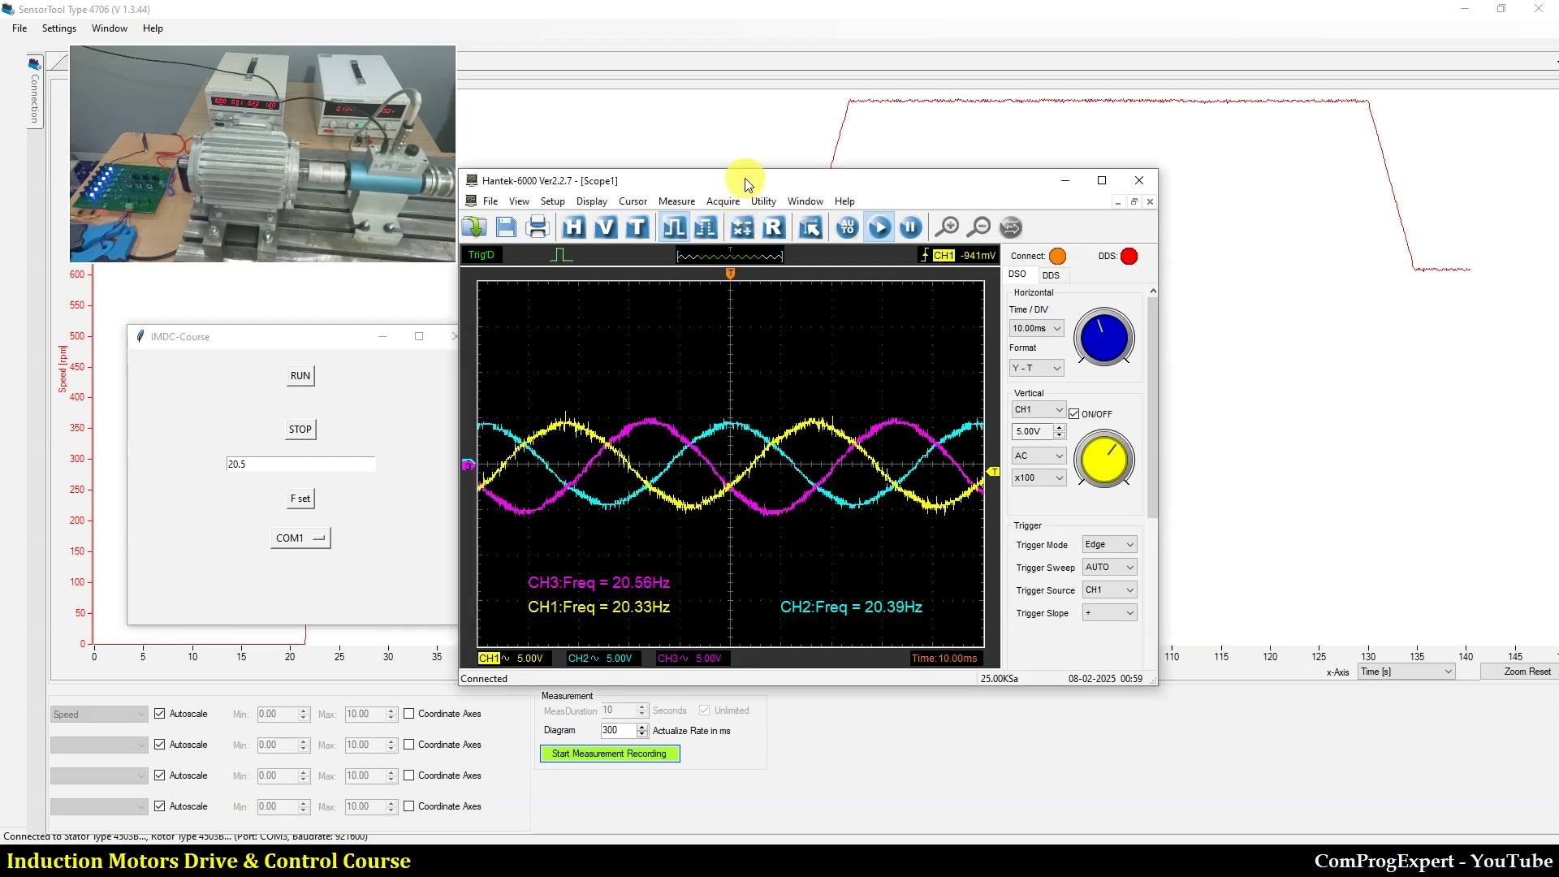
left_click_drag(748, 183, 796, 183)
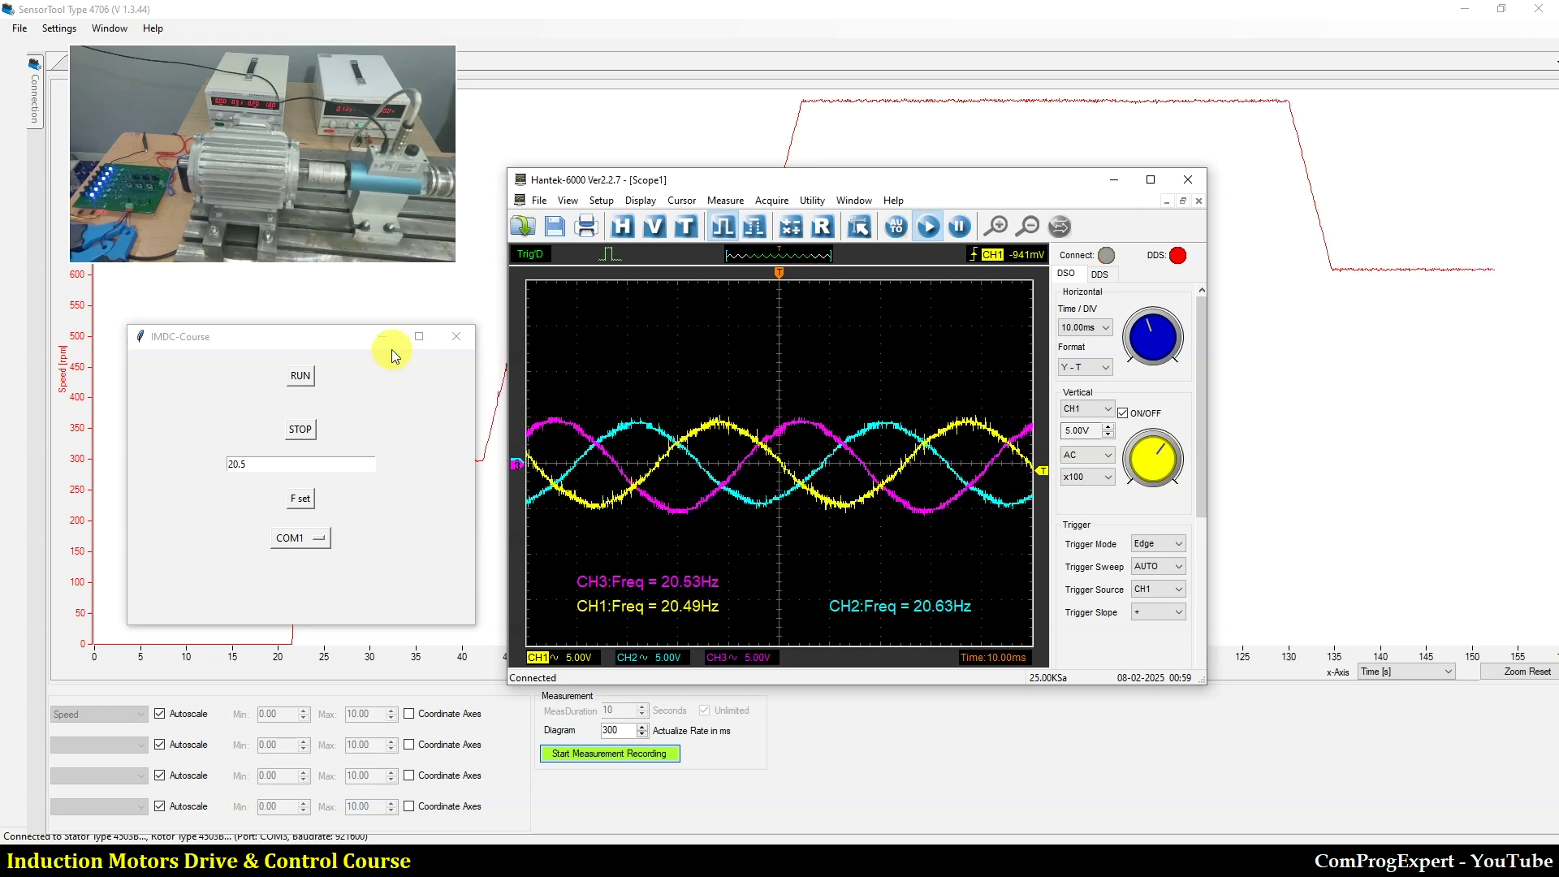
- Replace the 20.5 frequency setpoint with 33.6 Hz and apply it
left_click(244, 465)
double_click(244, 465)
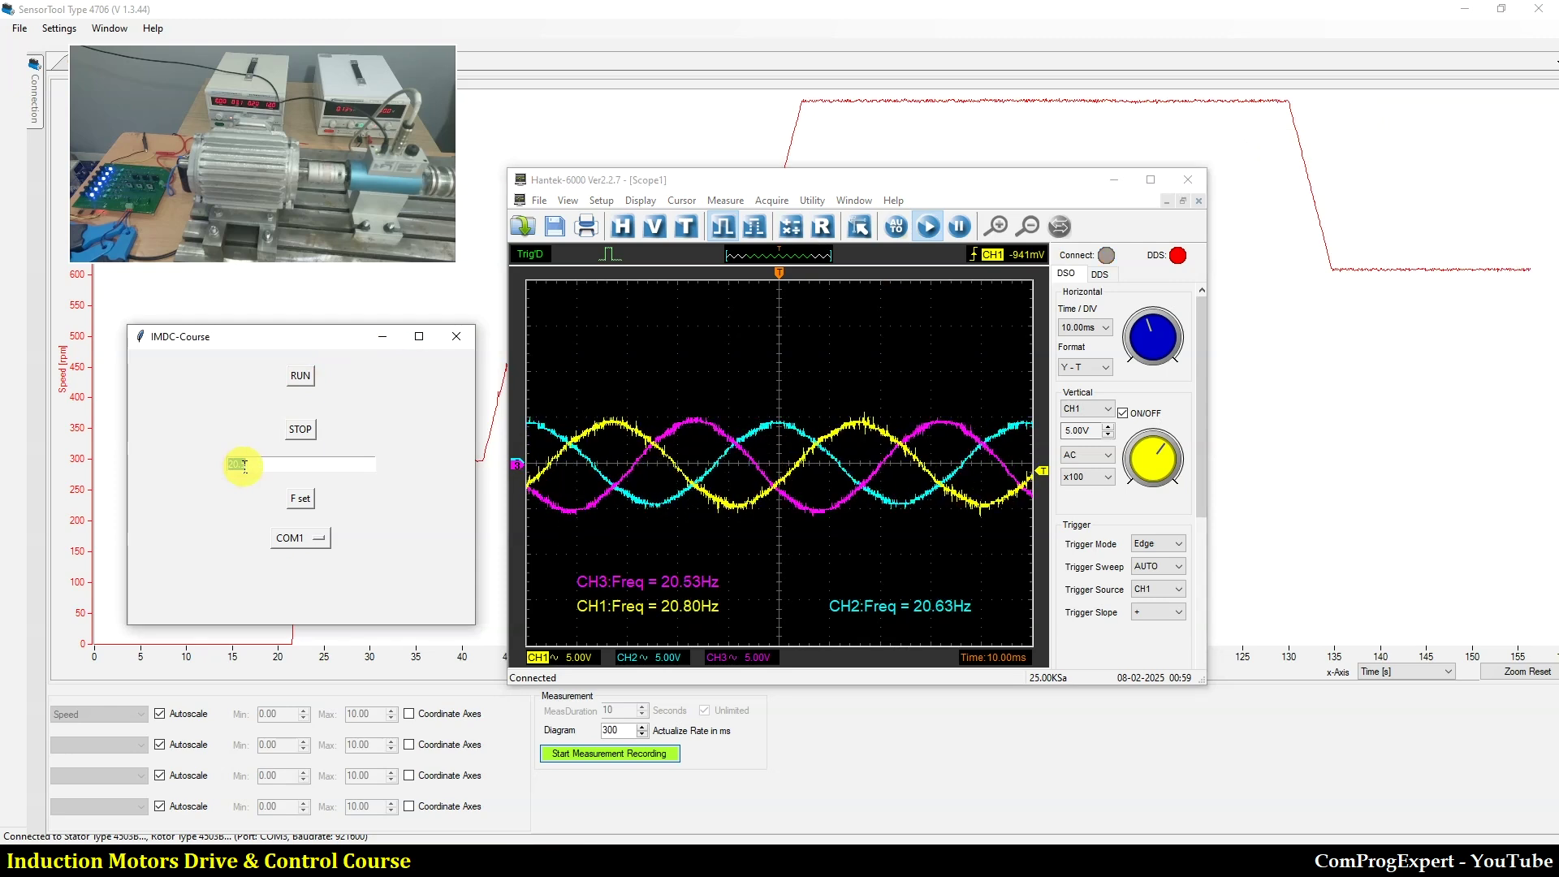
type("33.5")
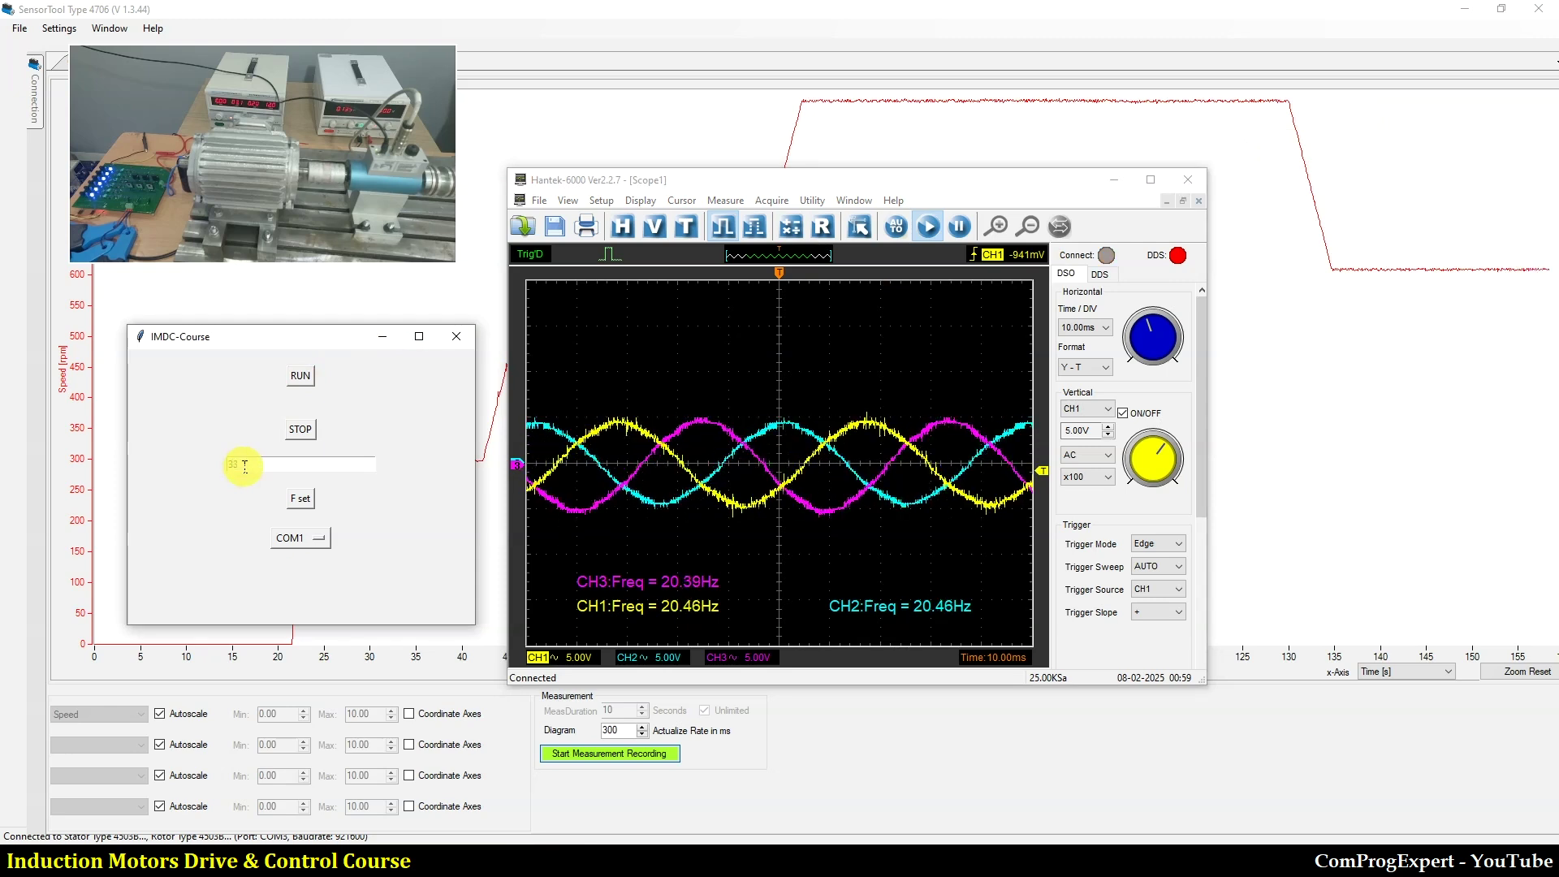
left_click(305, 500)
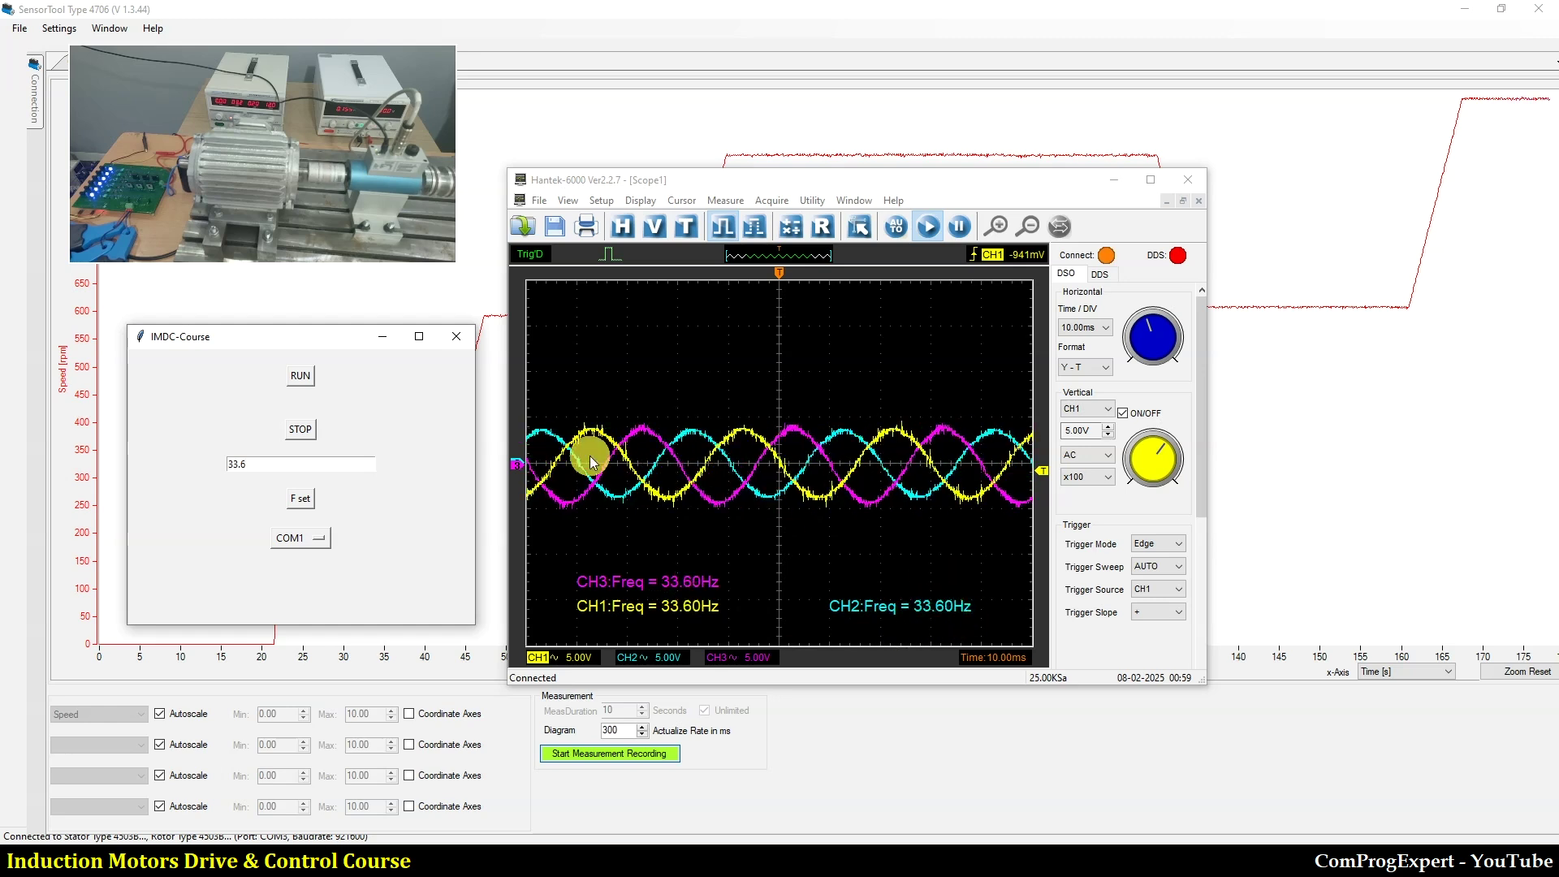
- Enter 50 in place of the 33.6 frequency setpoint
double_click(258, 466)
type("50")
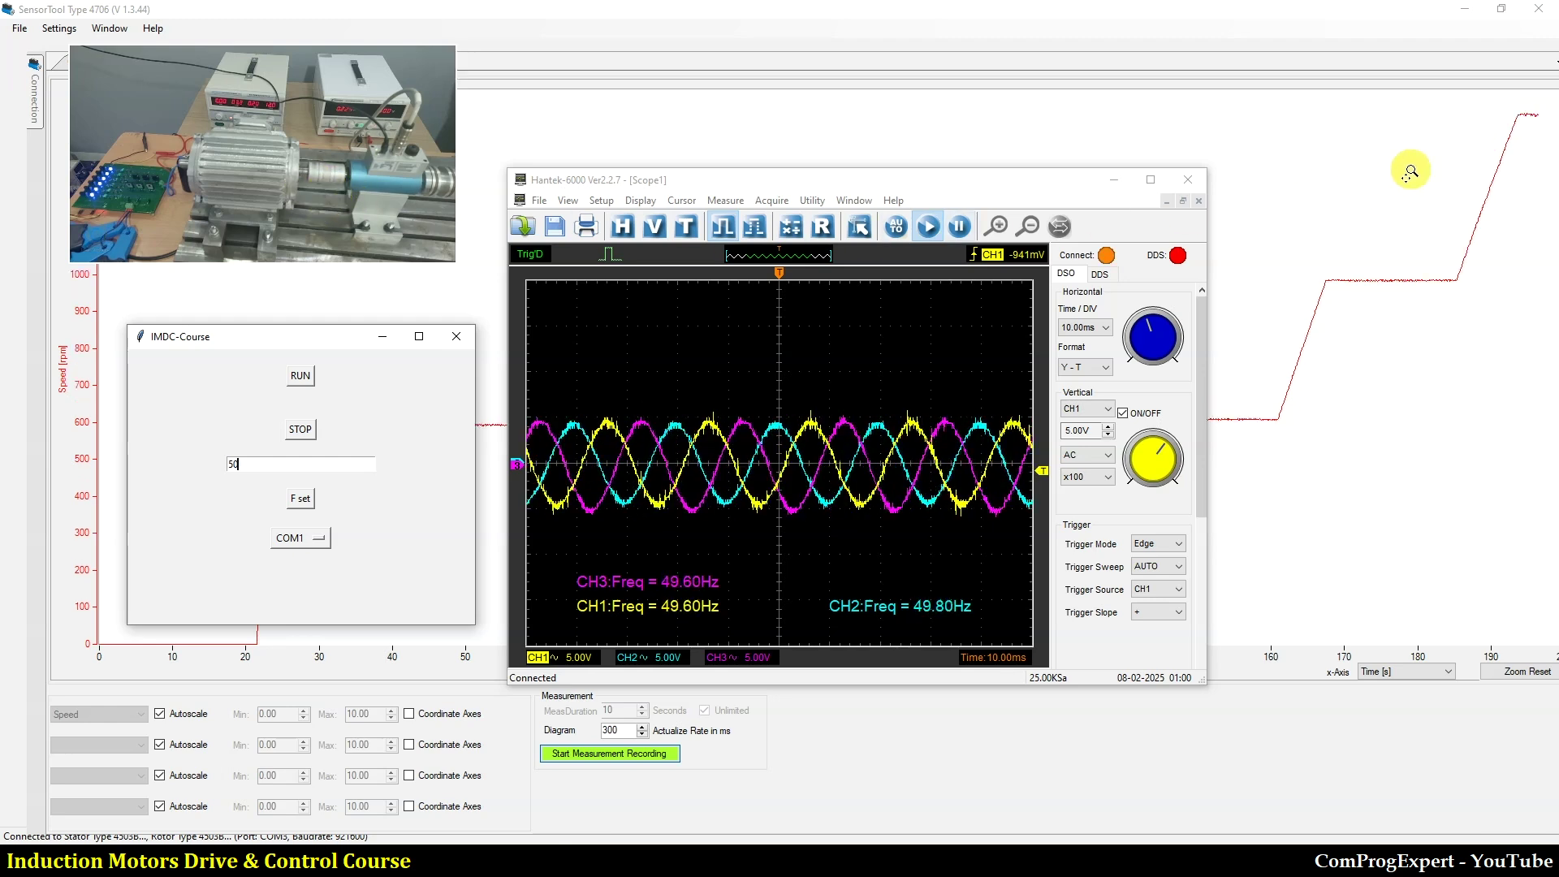
- Choose a 5.000 ms per division timebase on the oscilloscope
left_click(1088, 328)
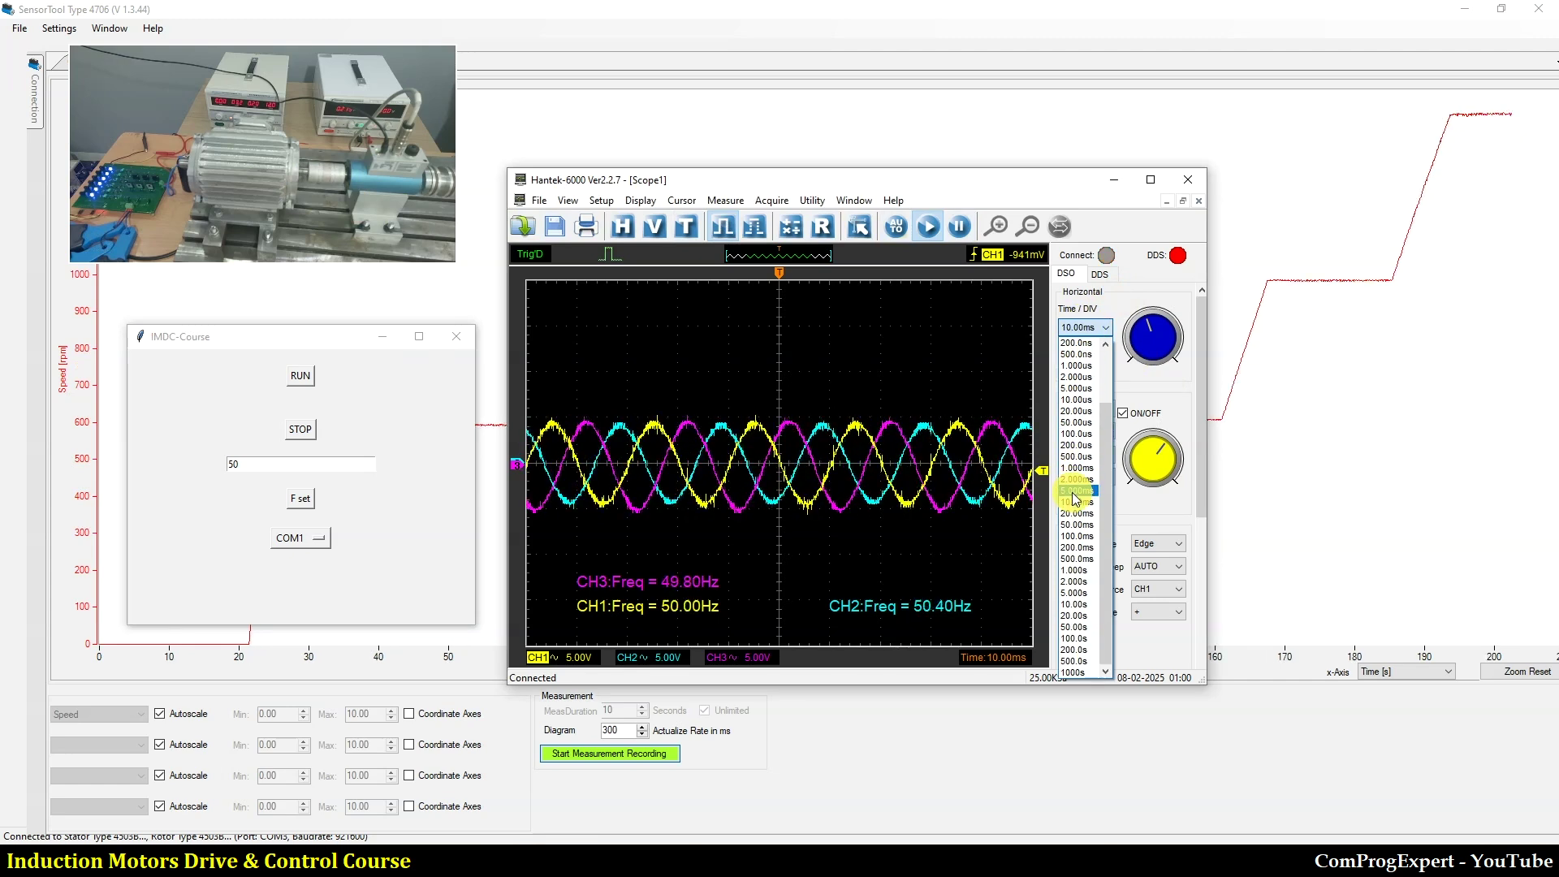
left_click(1074, 491)
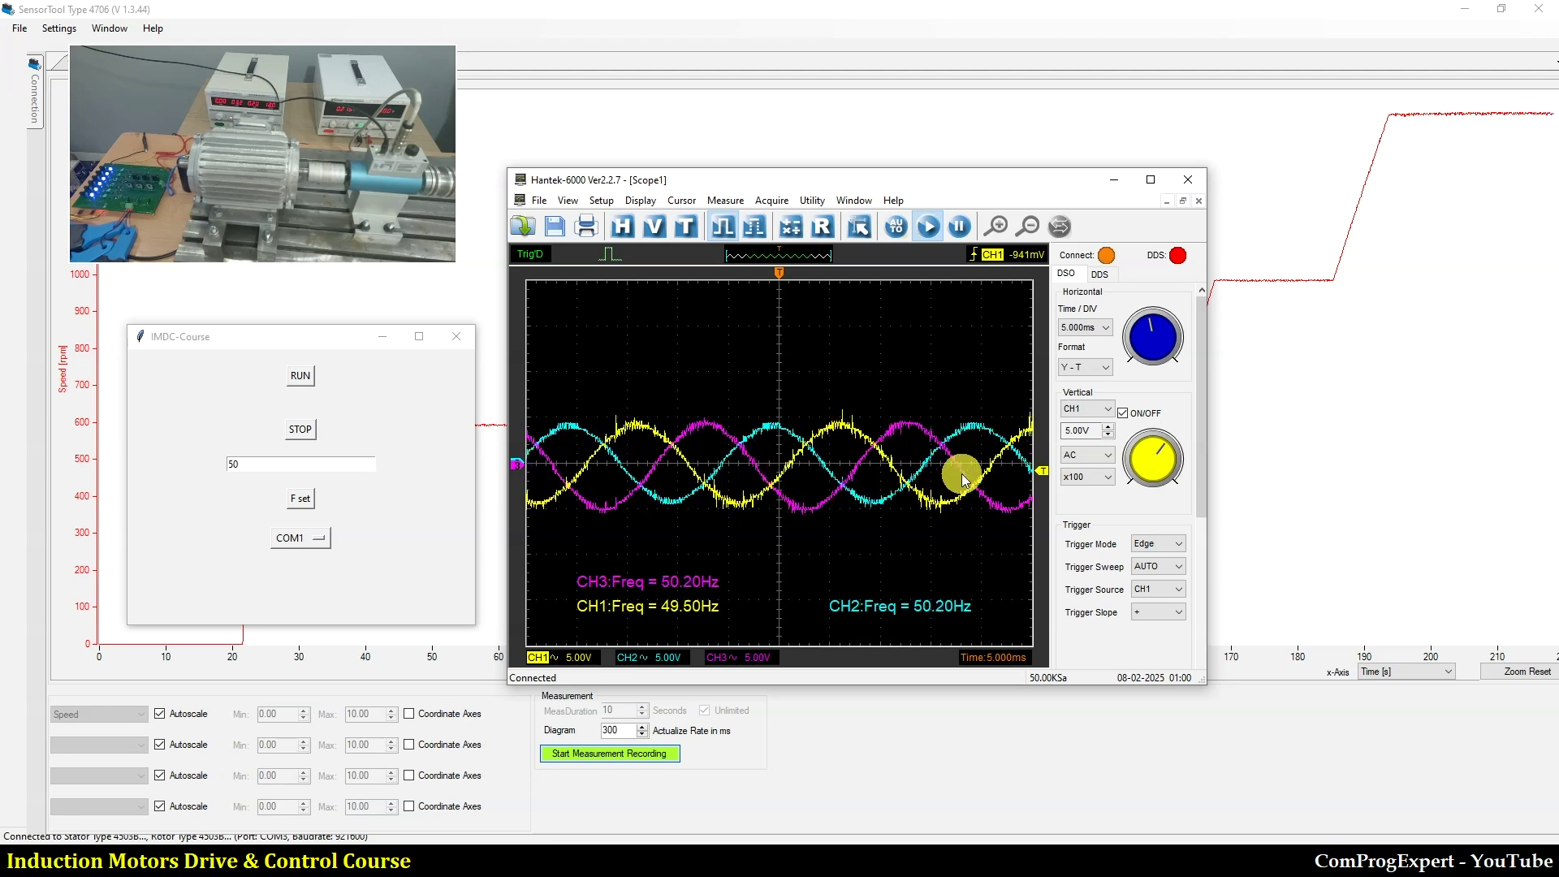
- Drop the frequency setpoint from 50 to 20 Hz so the motor slows
double_click(296, 462)
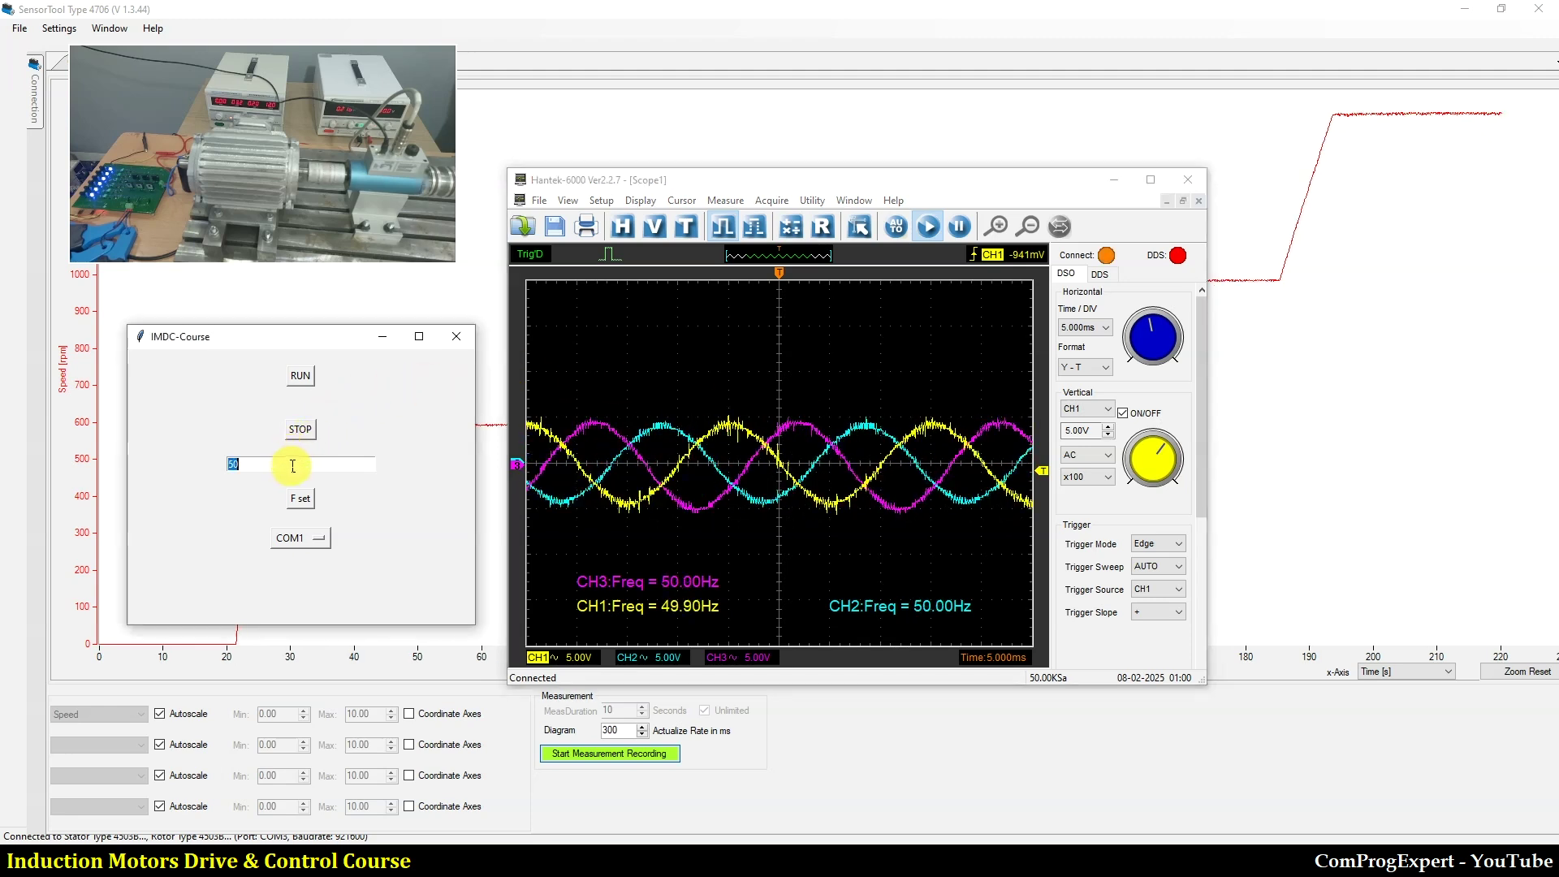
type("20")
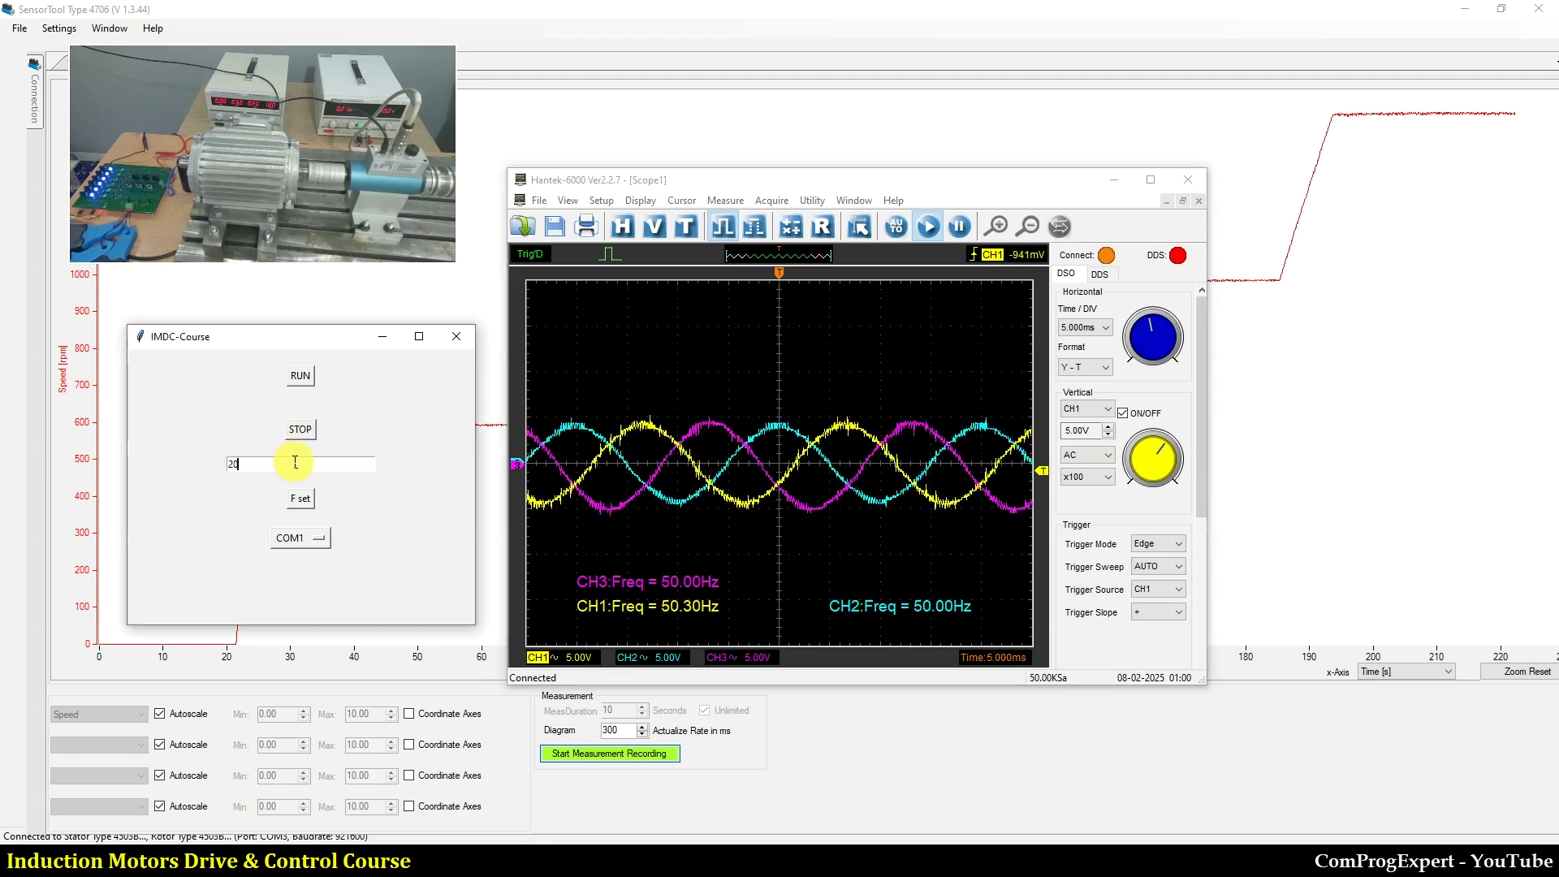
left_click(300, 499)
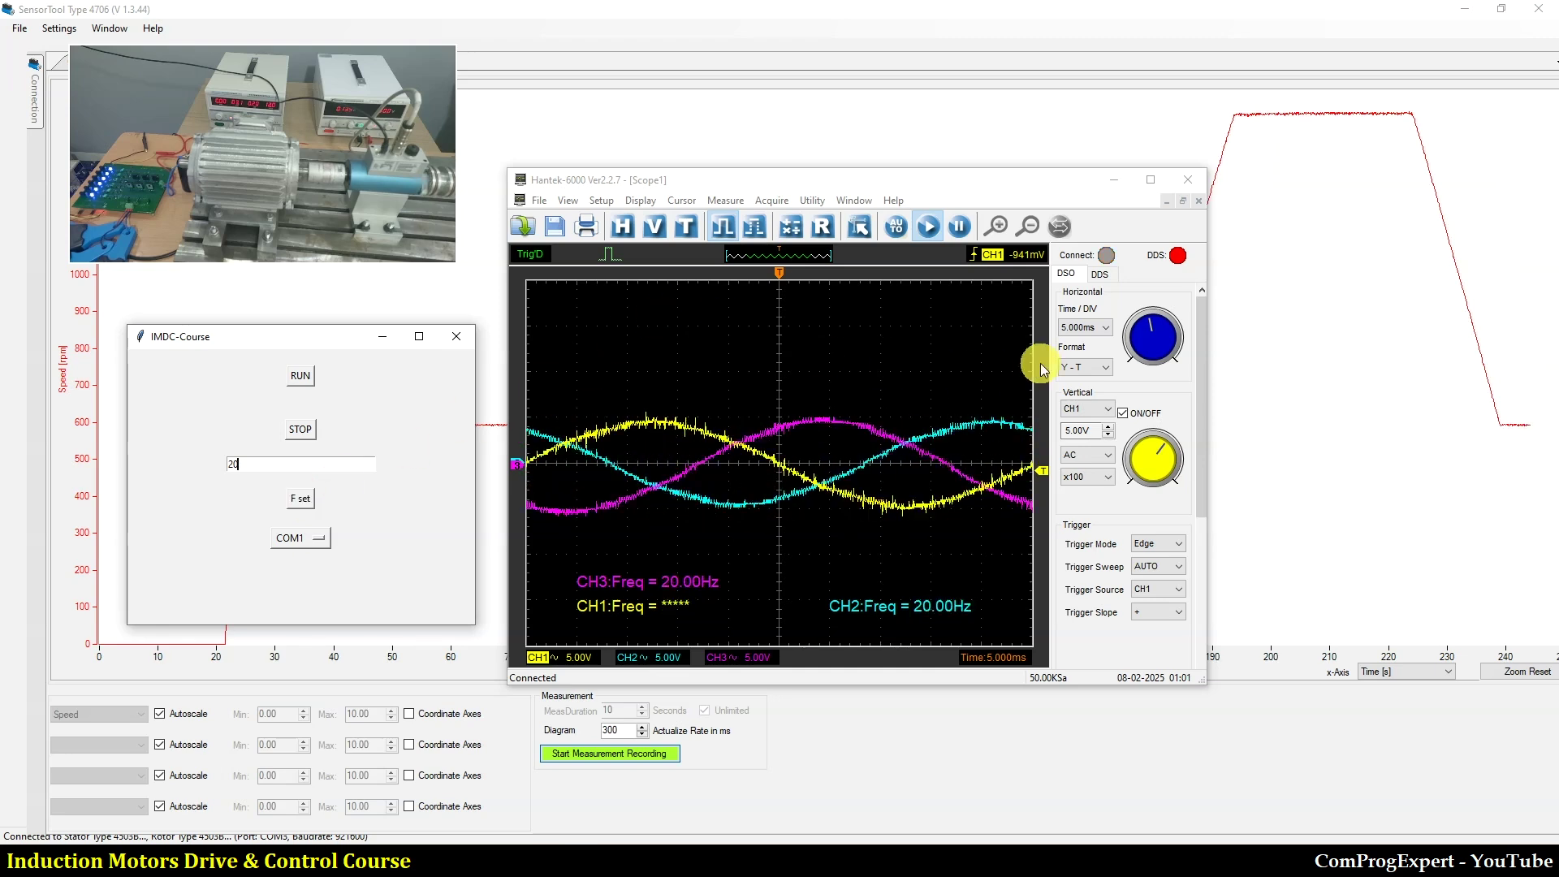
left_click(1095, 324)
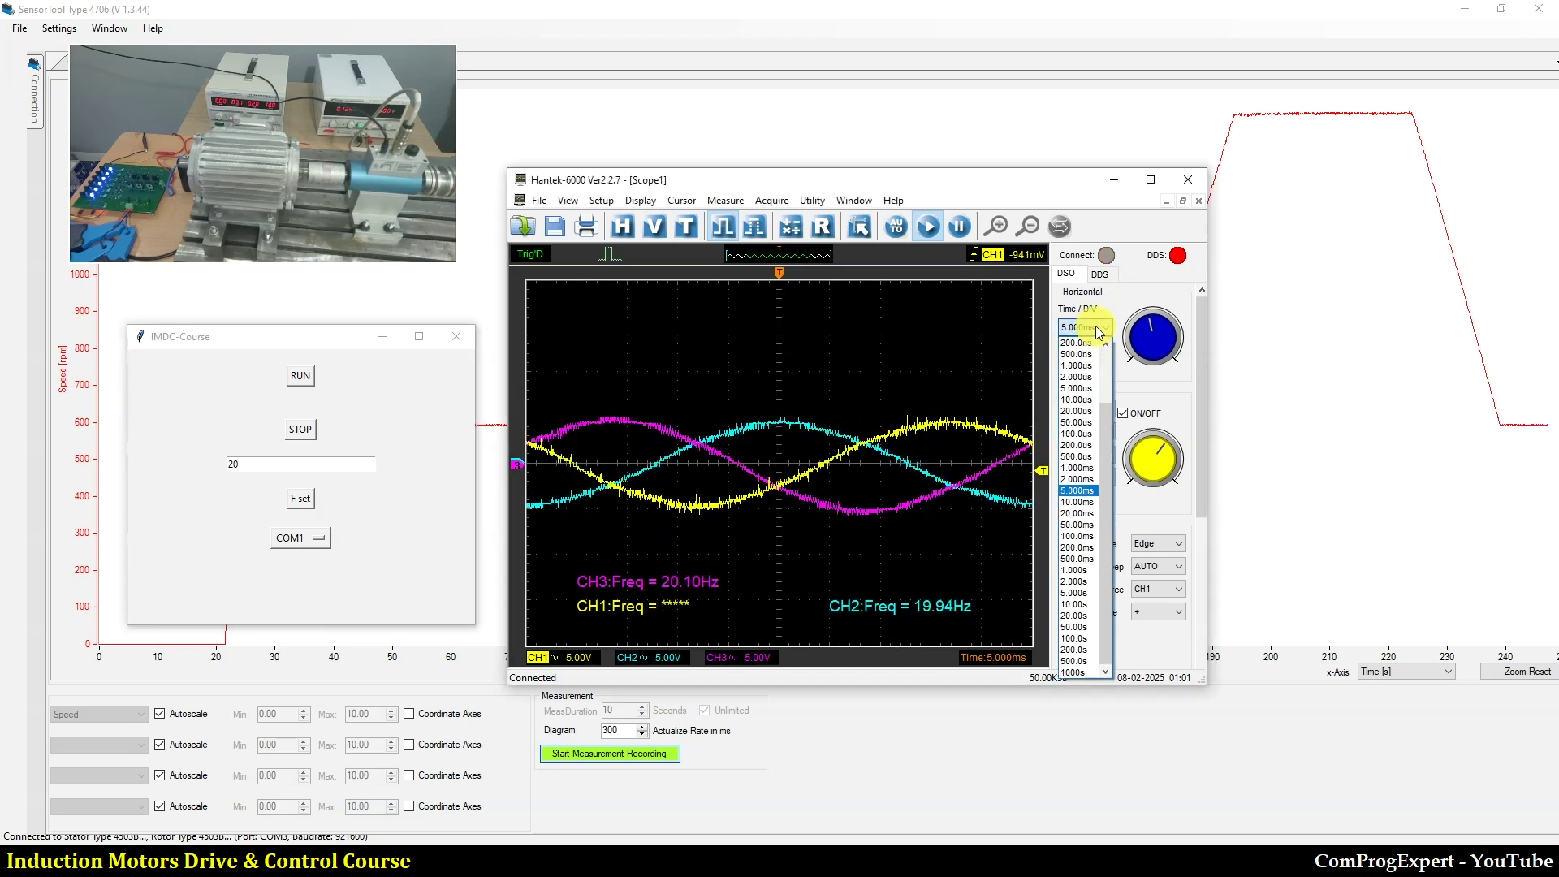
- Set the Hantek-6000 timebase to 20.00 ms/div and stop the motor in IMDC-Course
left_click(1079, 514)
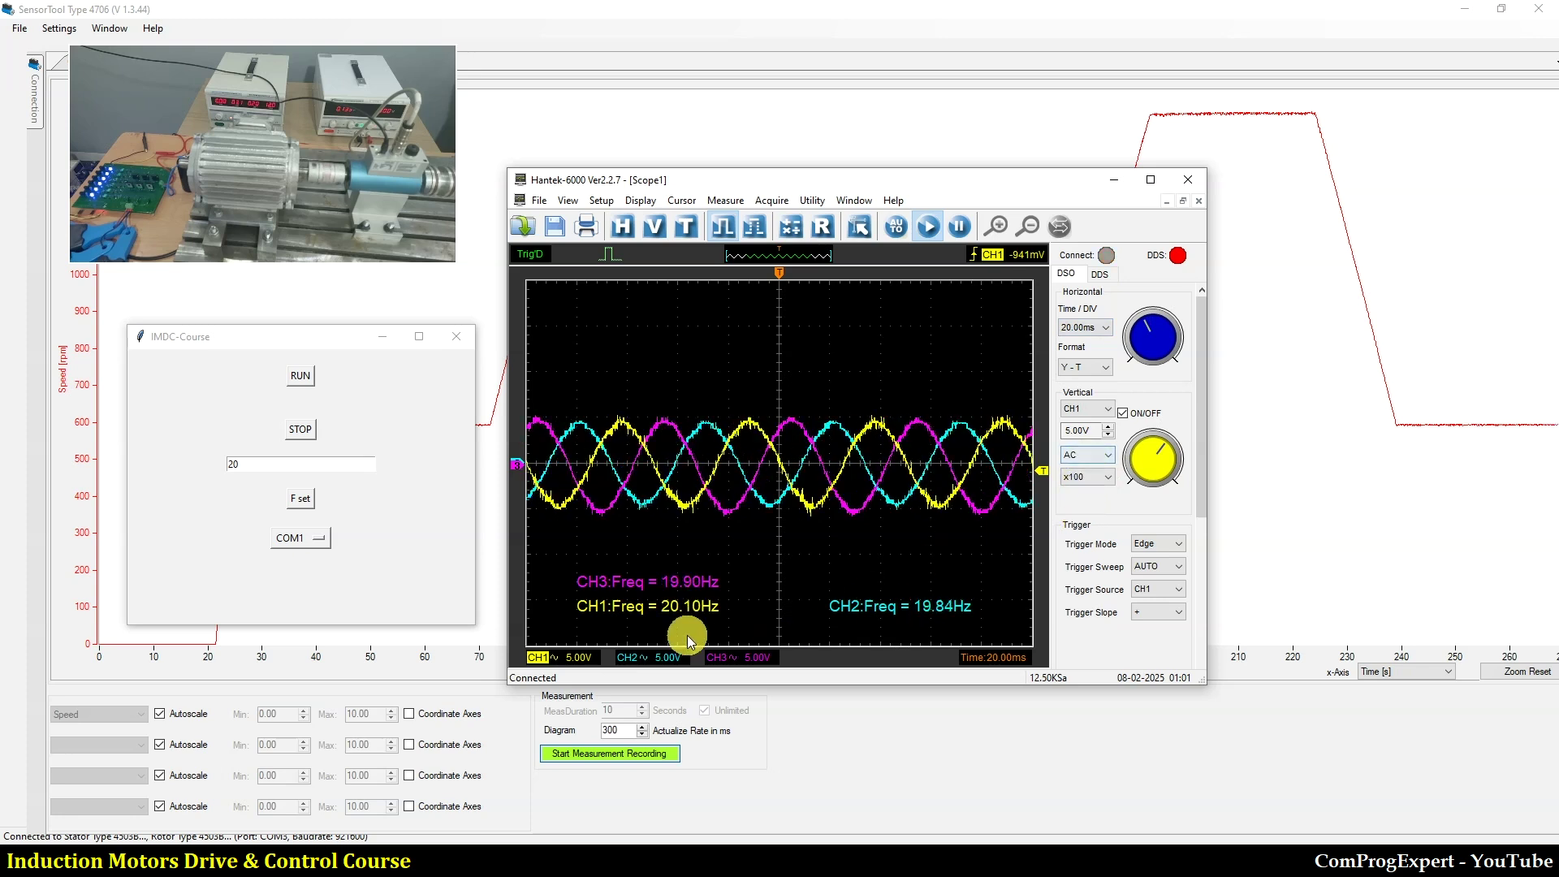
left_click(310, 434)
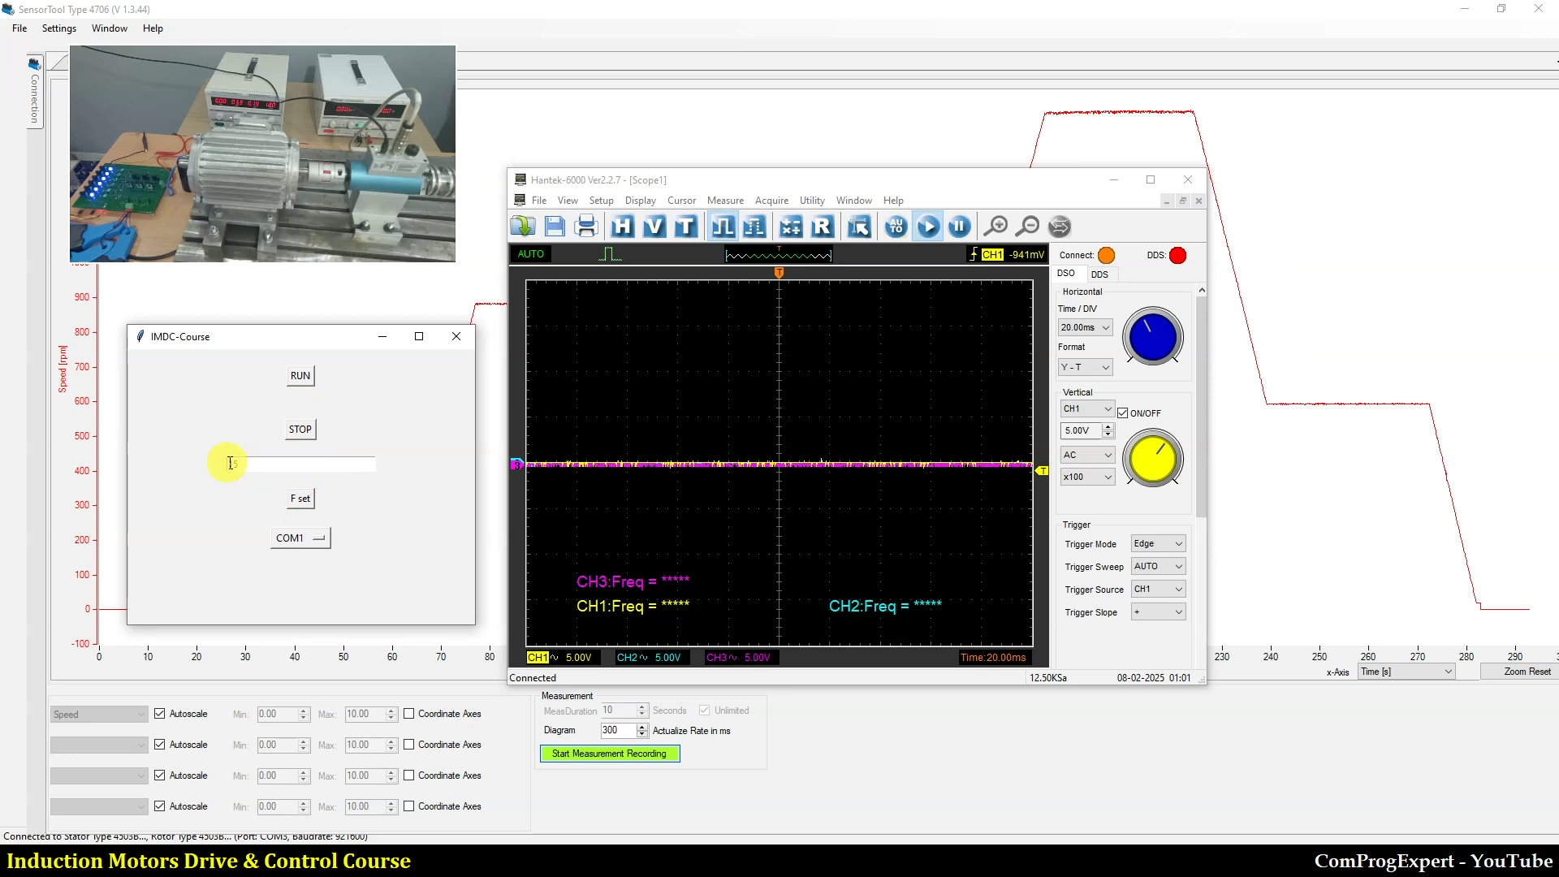
- Run the motor at 15 Hz, stop it again, and shift the IMDC-Course window up-left
left_click(296, 377)
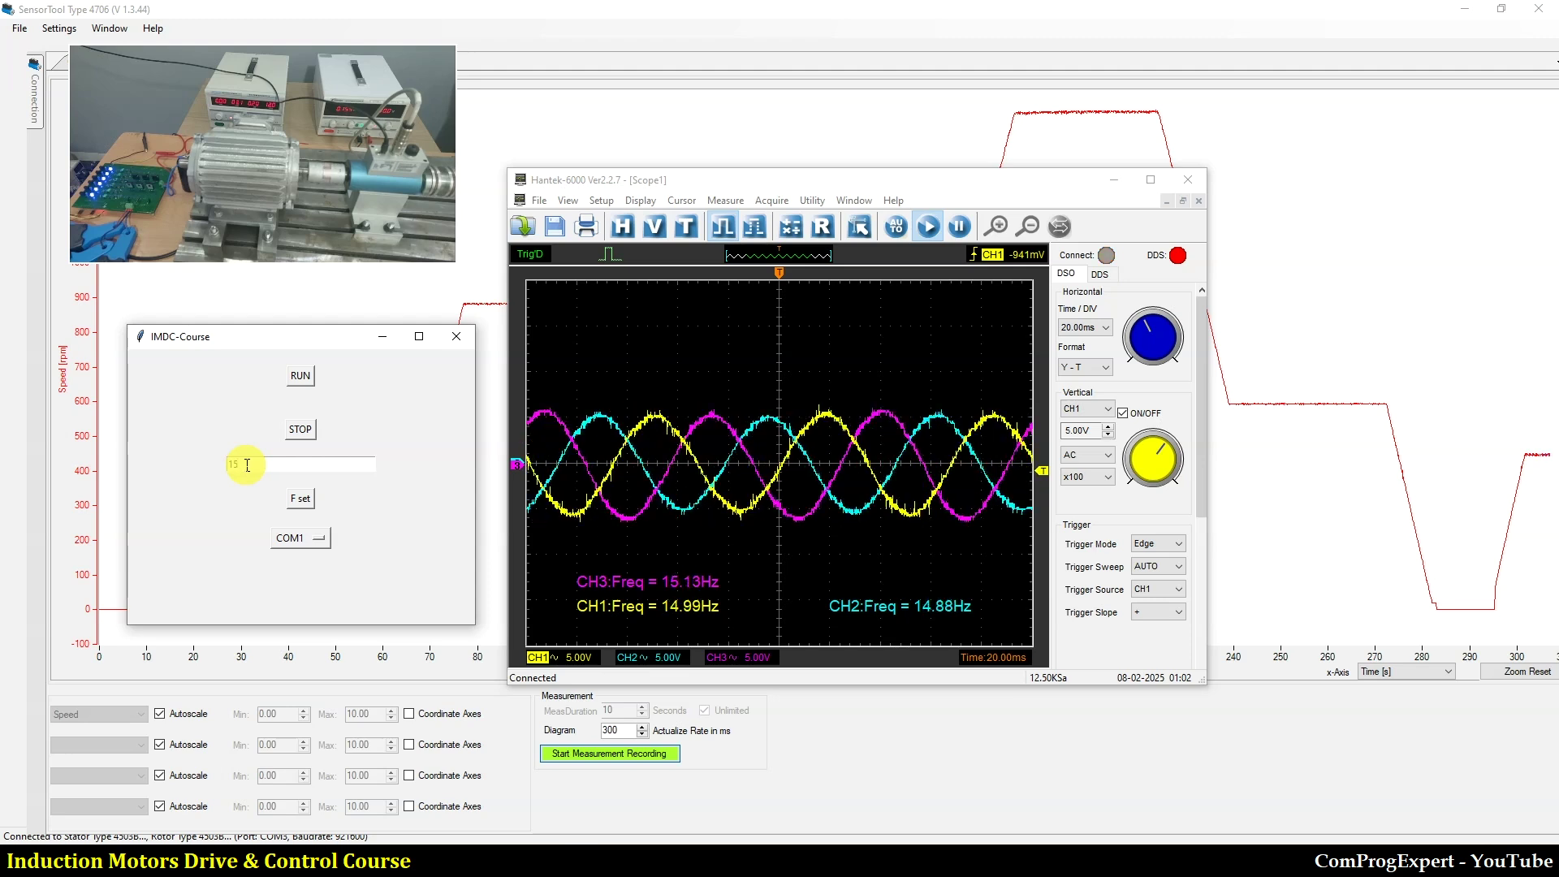
left_click(301, 430)
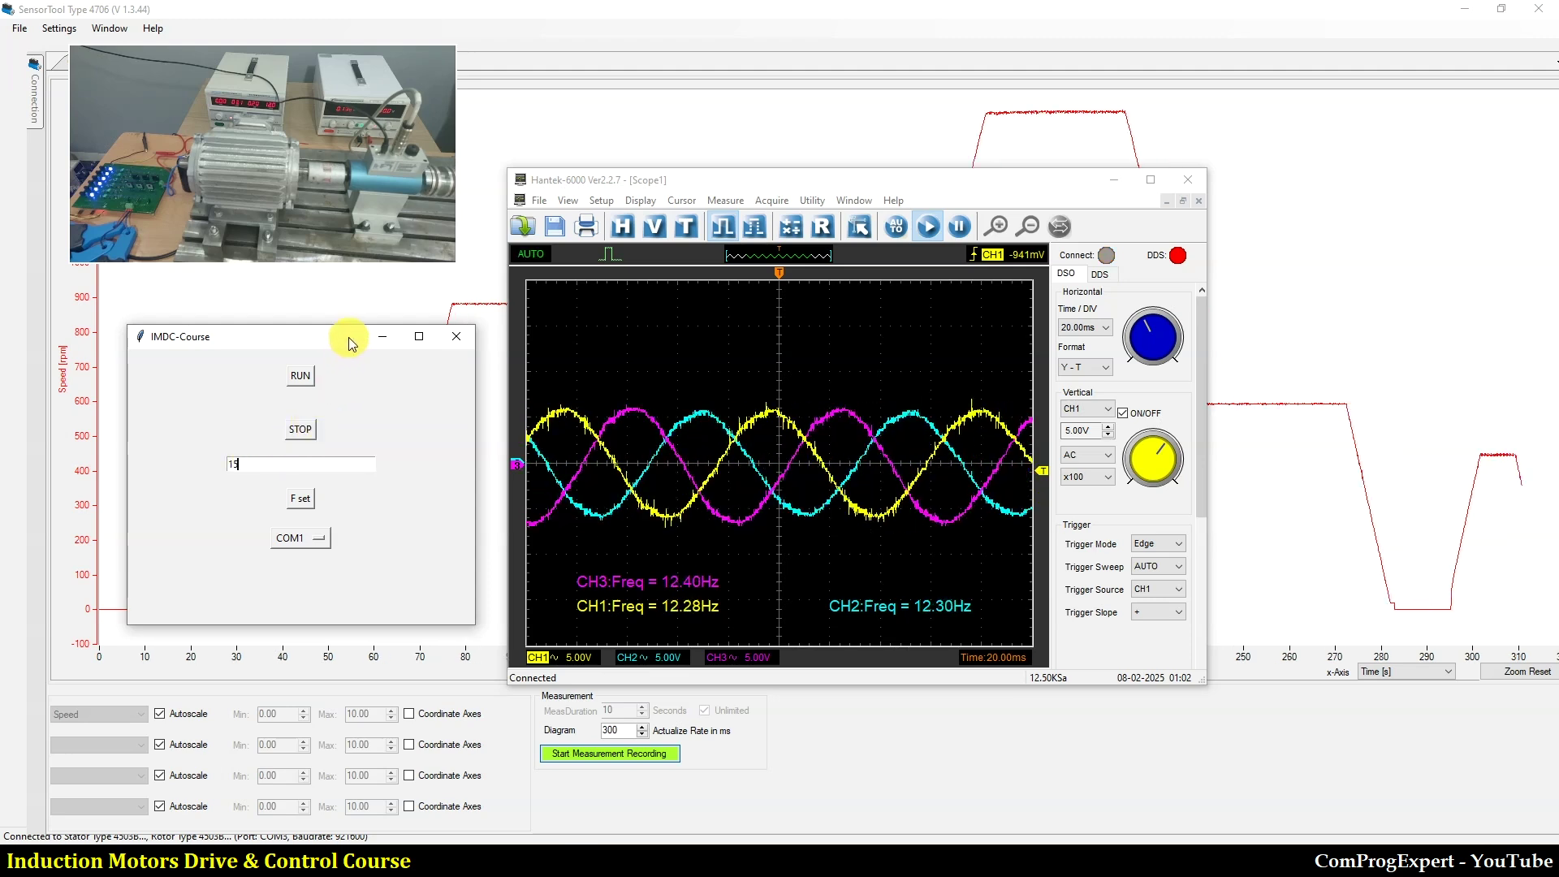
left_click_drag(307, 338, 264, 323)
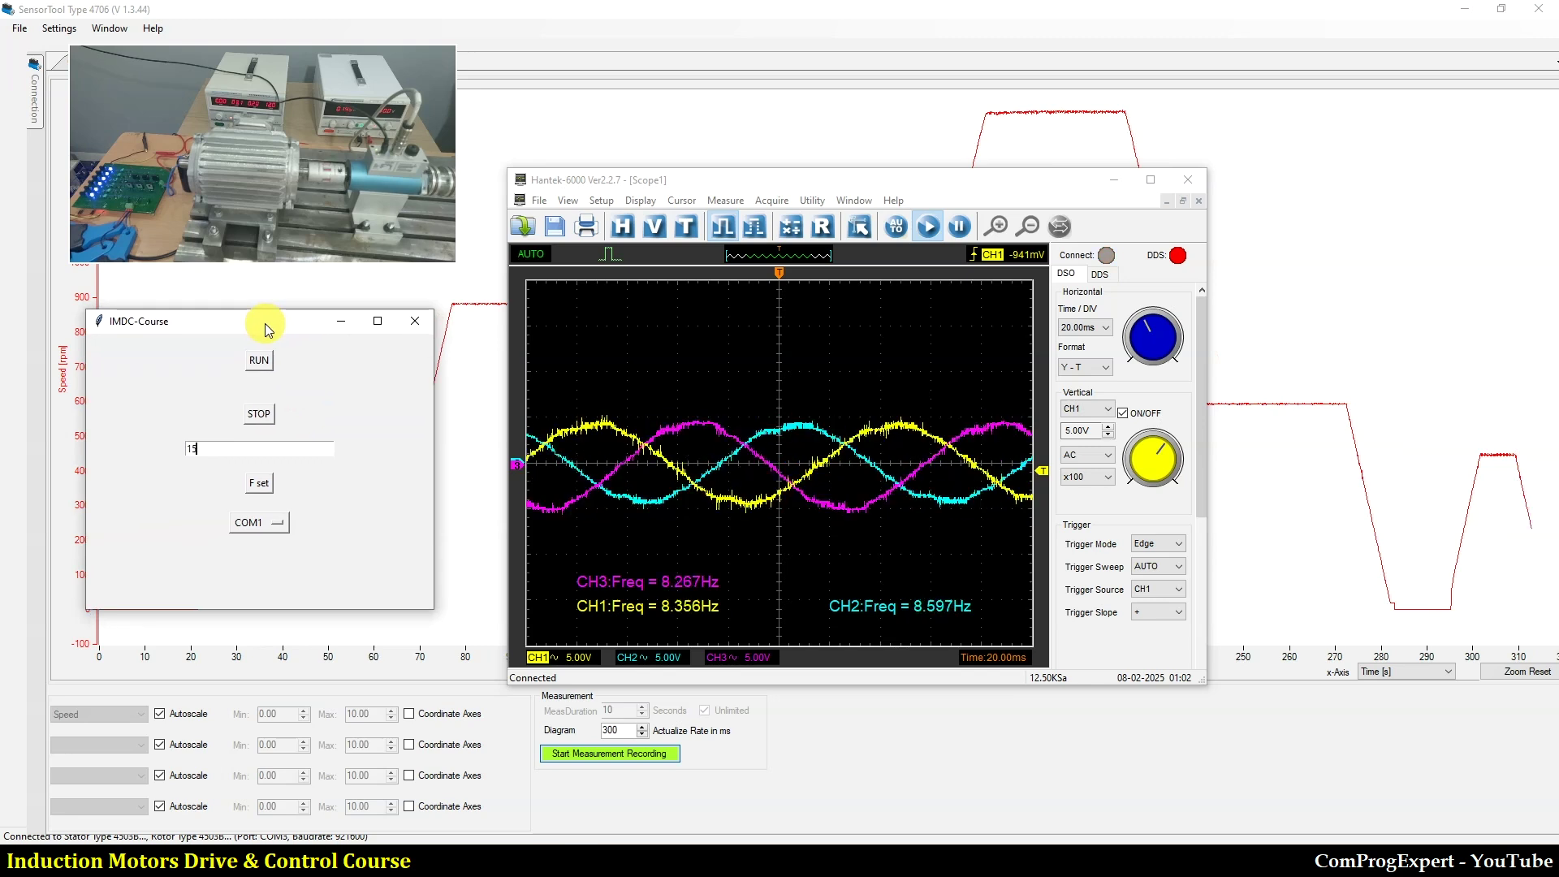